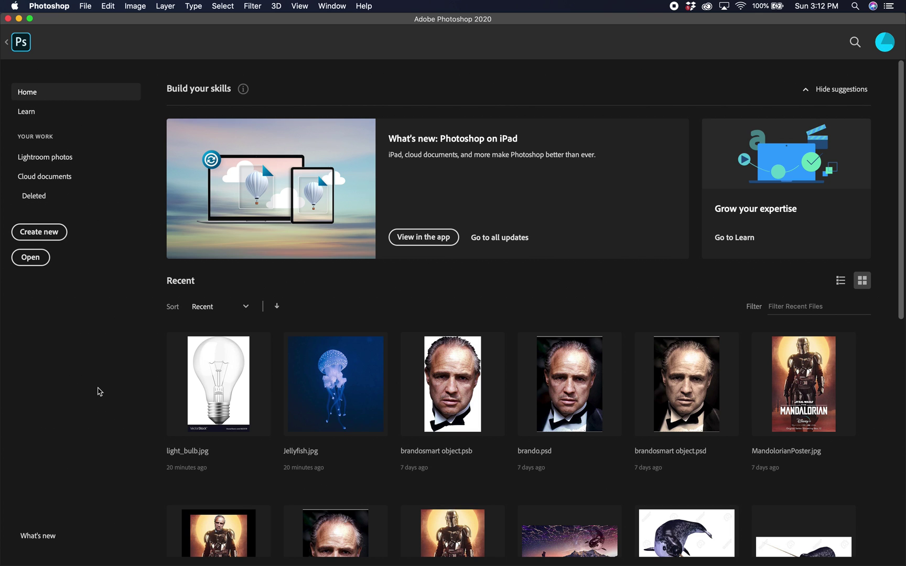
- Create a new document 3 inches wide and 5 inches high at a resolution of 300 pixels/inch
click(39, 235)
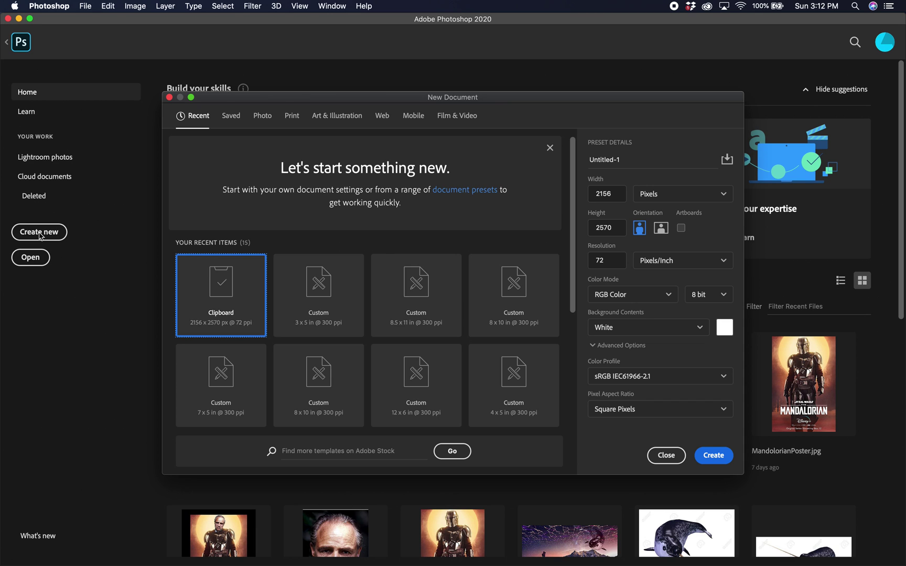
click(672, 196)
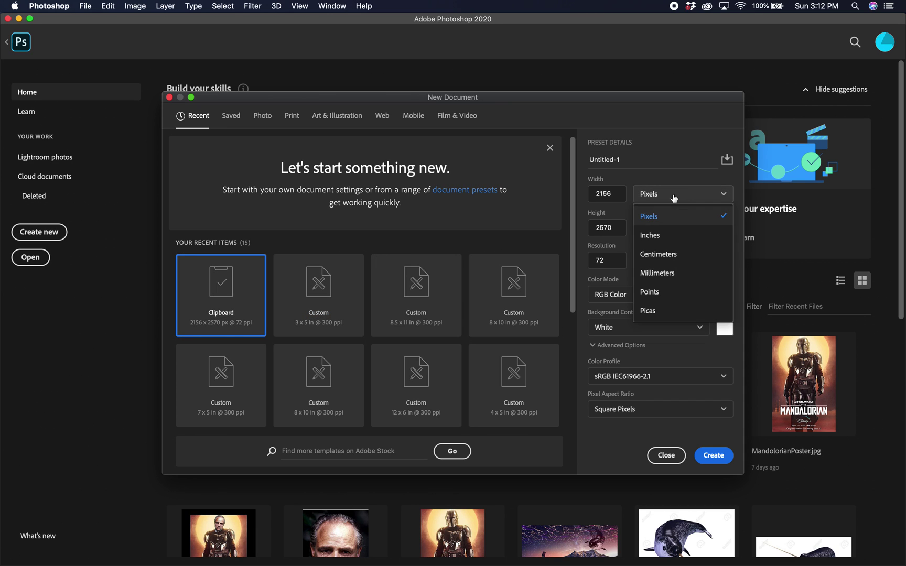
click(670, 235)
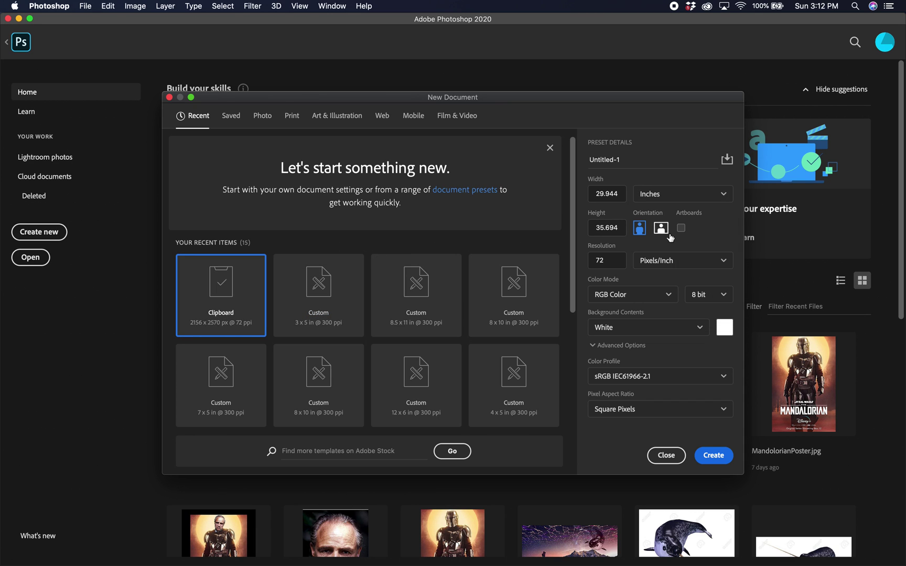
double_click(614, 195)
text(3)
double_click(605, 227)
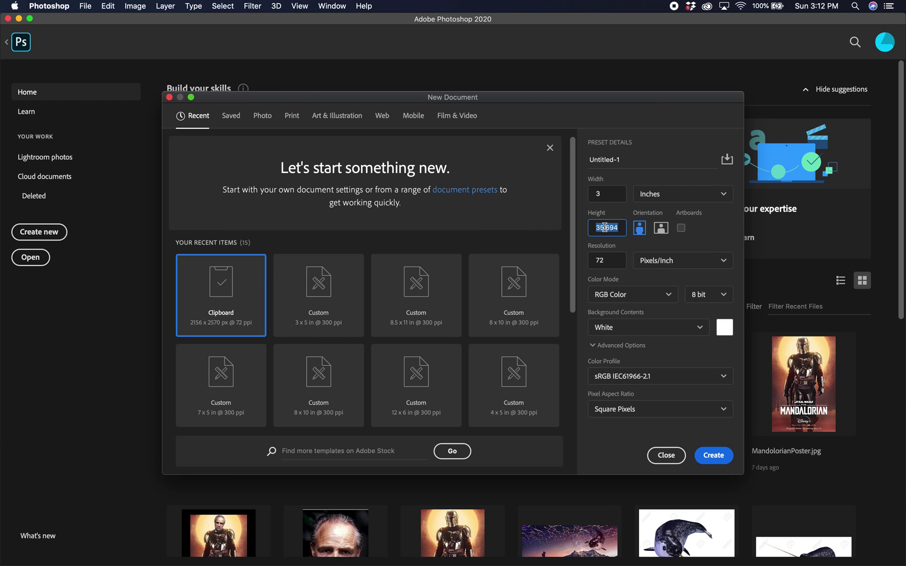
text(5)
double_click(597, 260)
text(300)
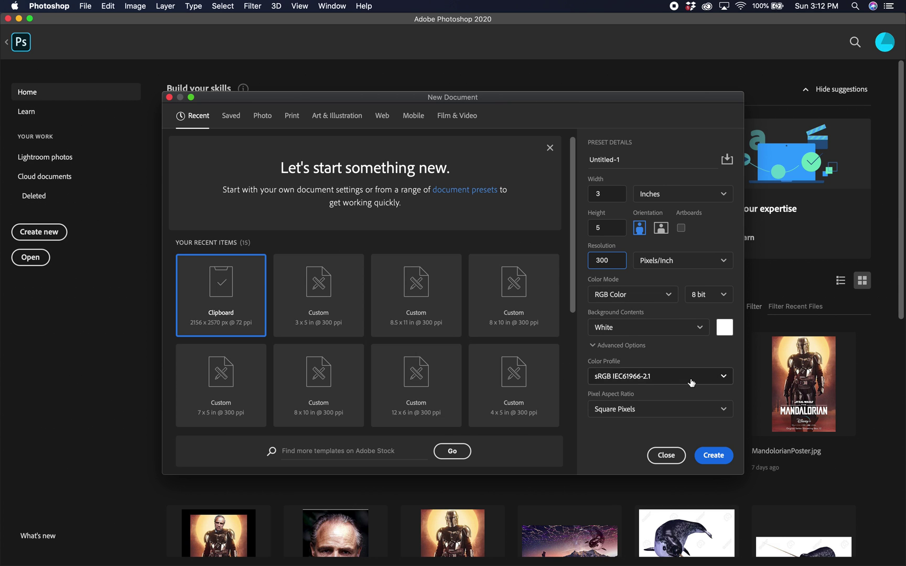
click(715, 456)
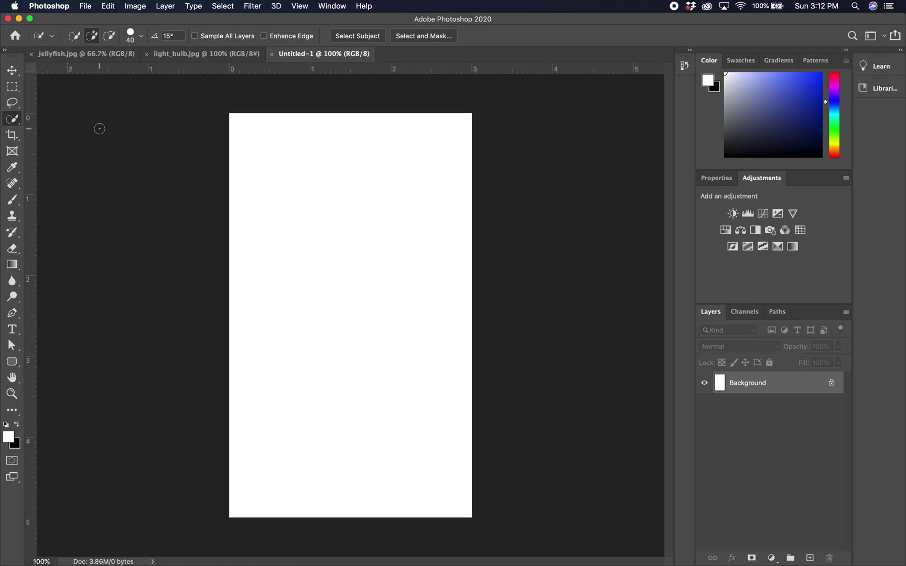
- Select the whole light bulb, from screw base to glass, in light_bulb.jpg with the Quick Selection tool
click(71, 55)
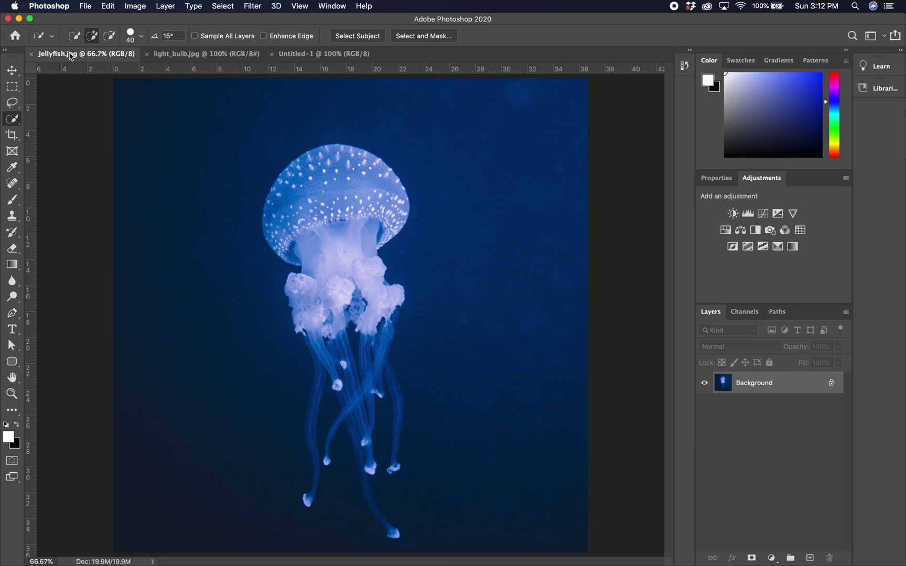
click(199, 55)
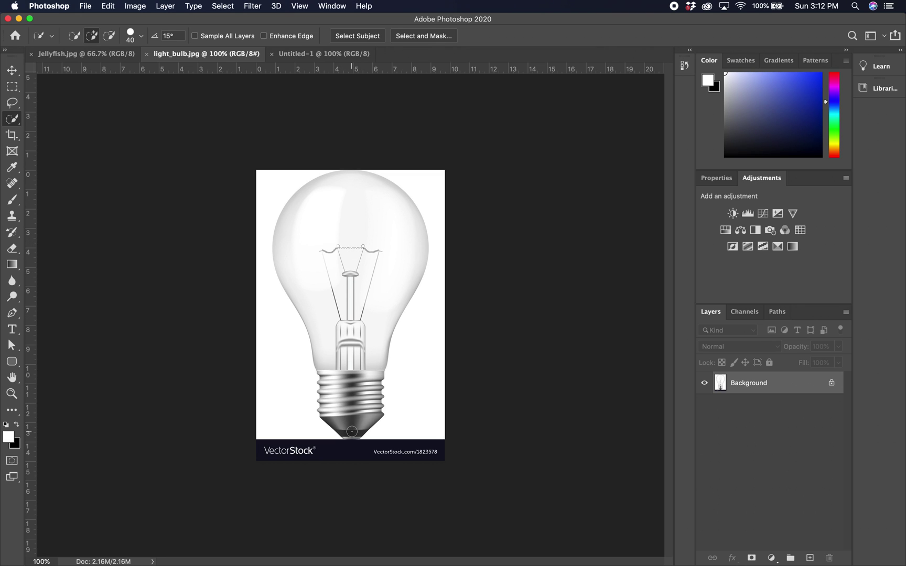
drag(352, 431, 349, 278)
mouse_move(341, 294)
mouse_down()
mouse_move(326, 261)
mouse_move(328, 205)
mouse_up()
key(super+plus)
key(super+plus)
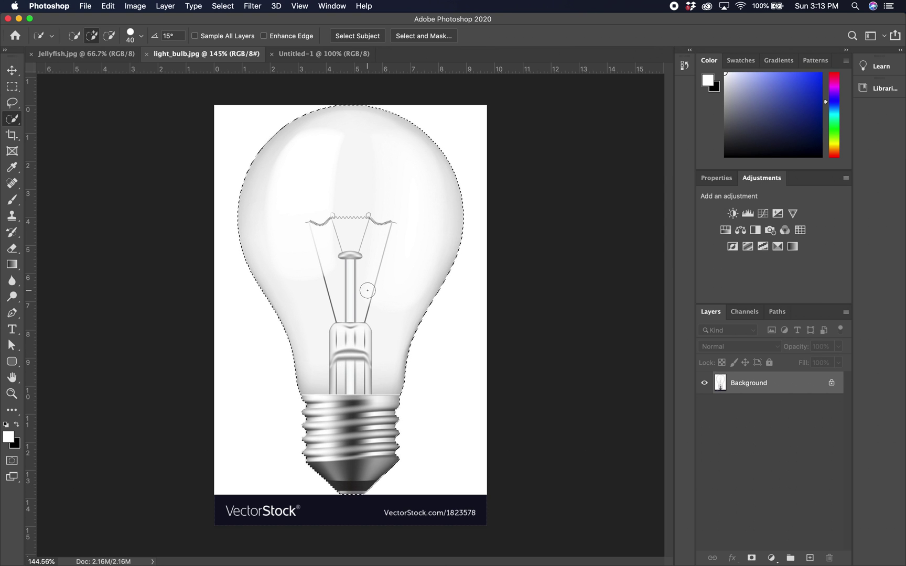
- Copy the selected light bulb and paste it into the Untitled-1 document
key(super+c)
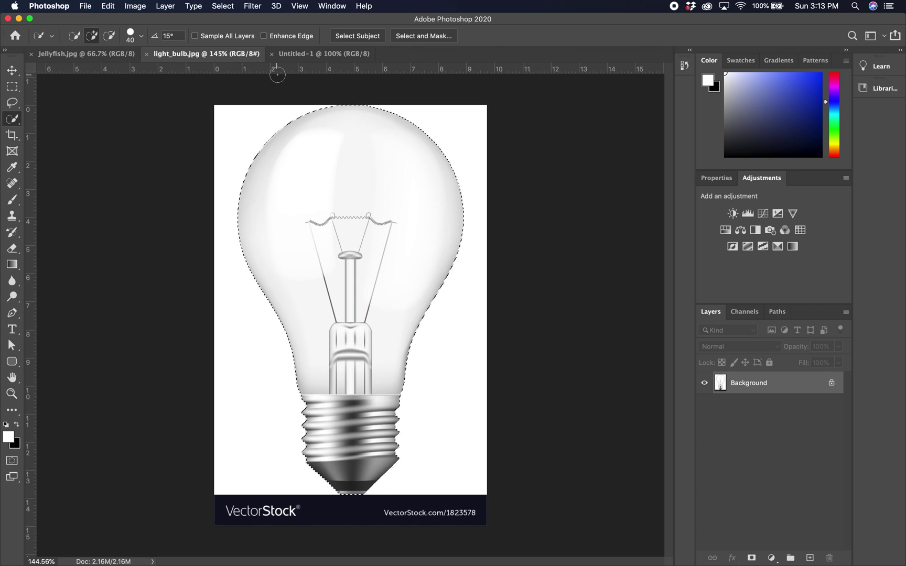
click(310, 56)
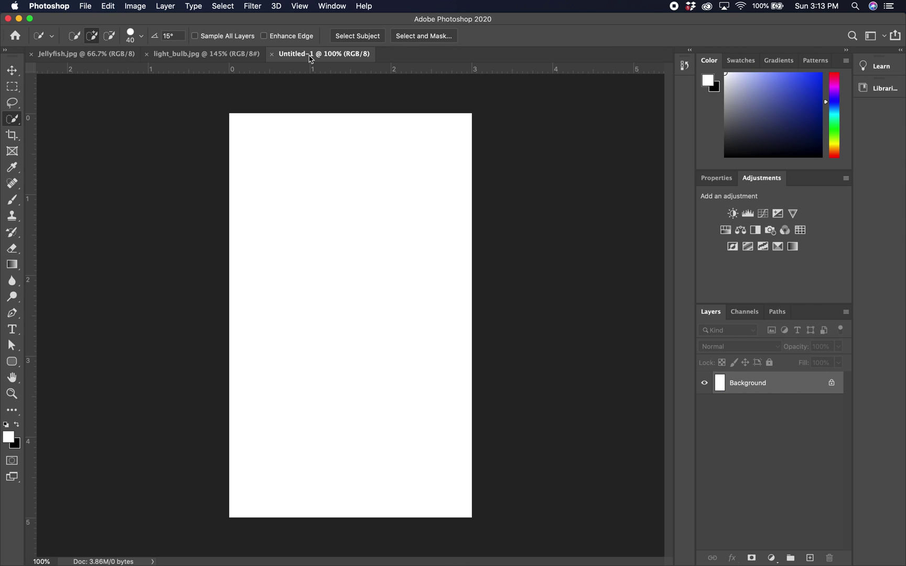
key(super+v)
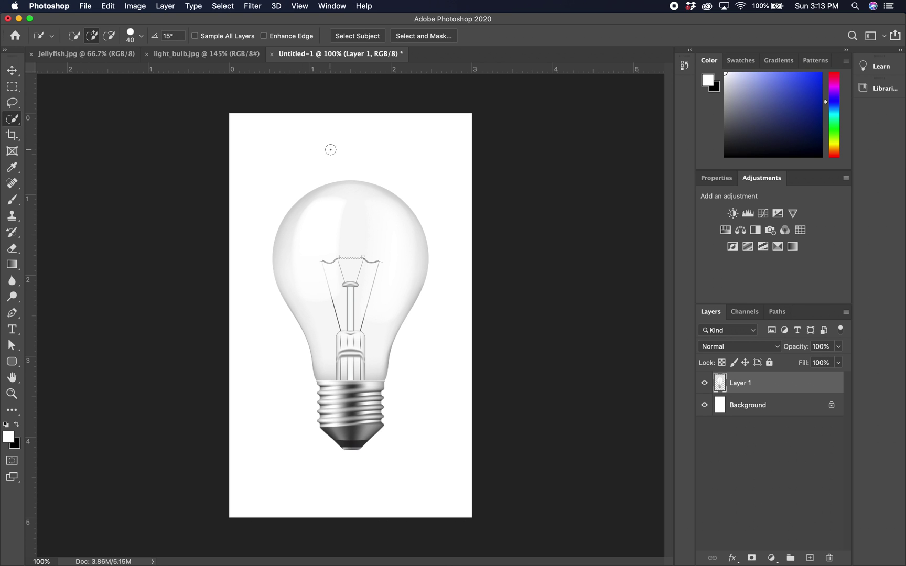
- Copy a rectangular marquee selection around the whole jellyfish in Jellyfish.jpg and paste it into Untitled-1
click(92, 55)
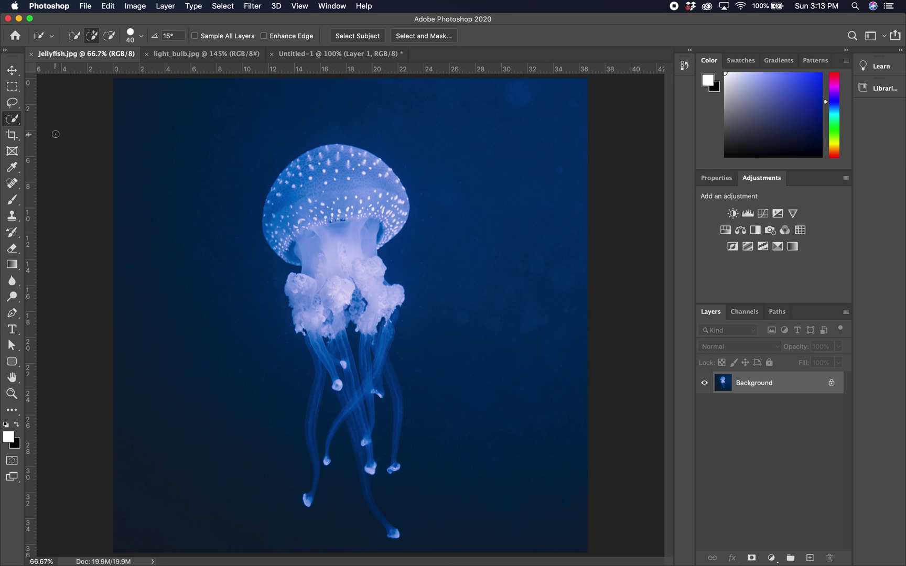
click(12, 87)
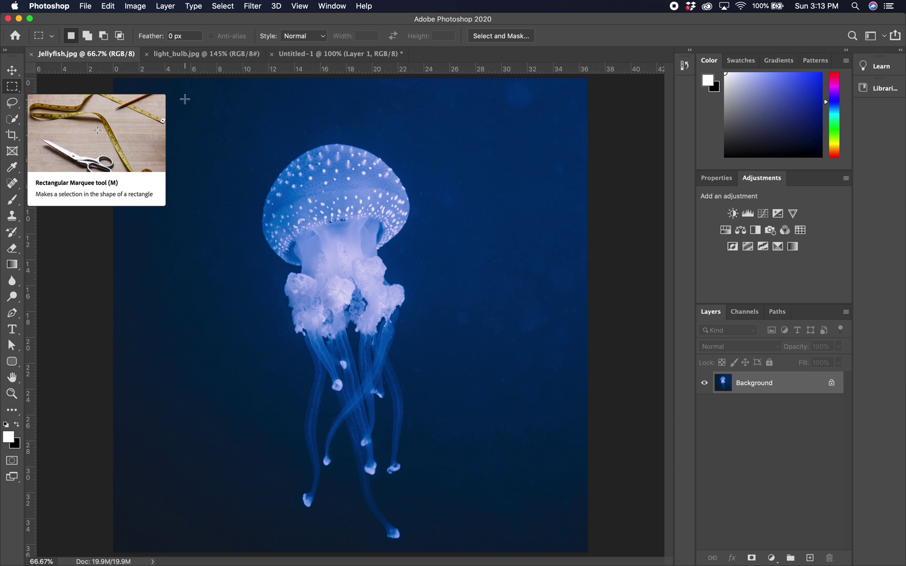
drag(172, 90, 559, 551)
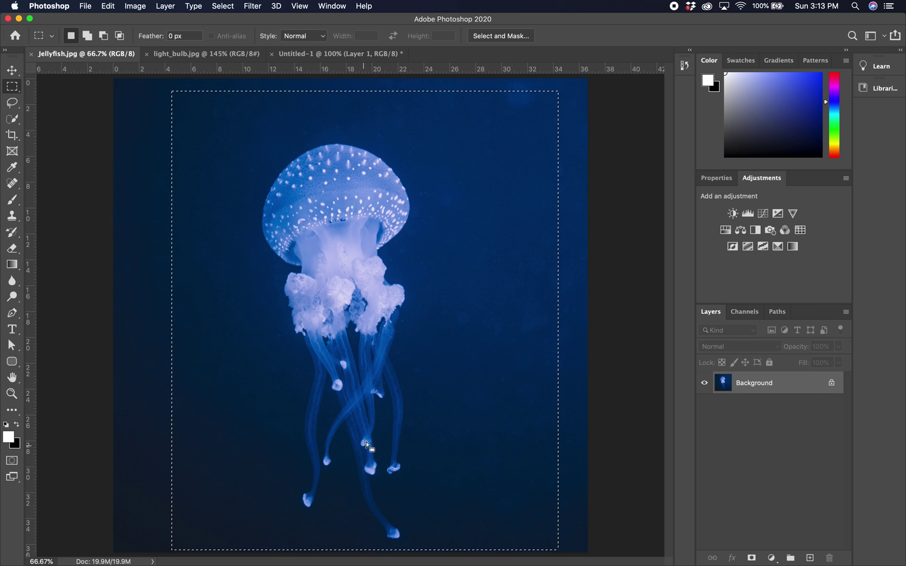
click(322, 55)
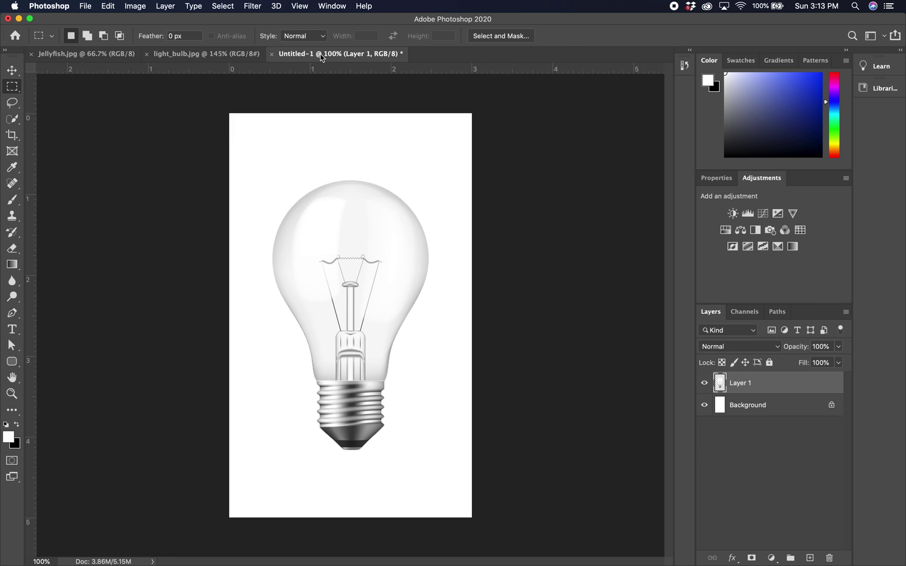
key(super+v)
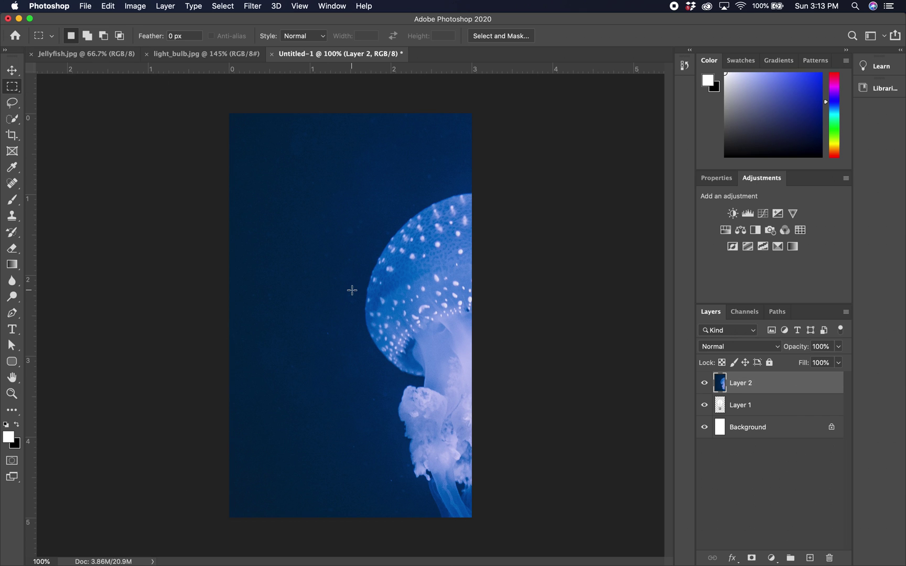
- Scale the pasted jellyfish layer to about 41.27% and place it over the bulb, filling nearly the canvas width
scroll(351, 292, down, 3)
scroll(352, 292, down, 5)
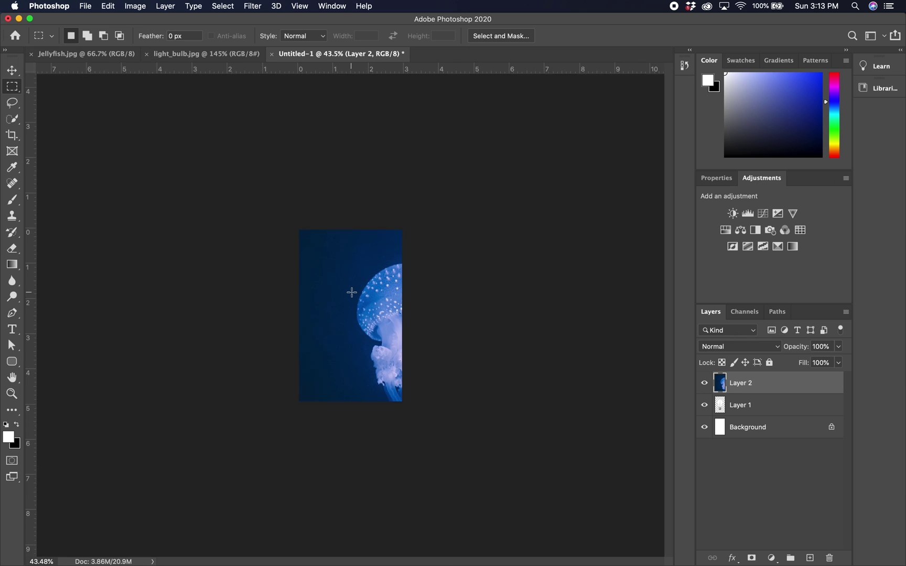
scroll(346, 299, down, 1)
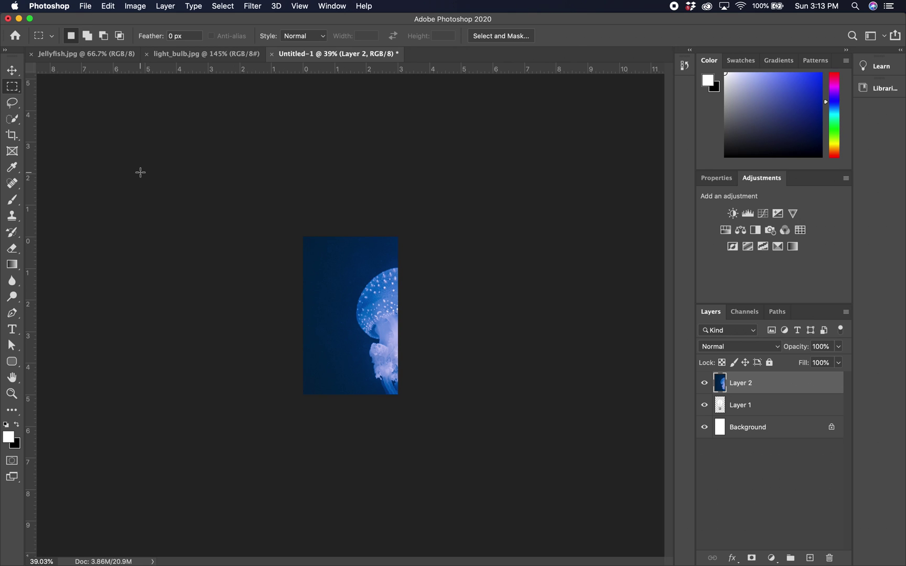
click(11, 69)
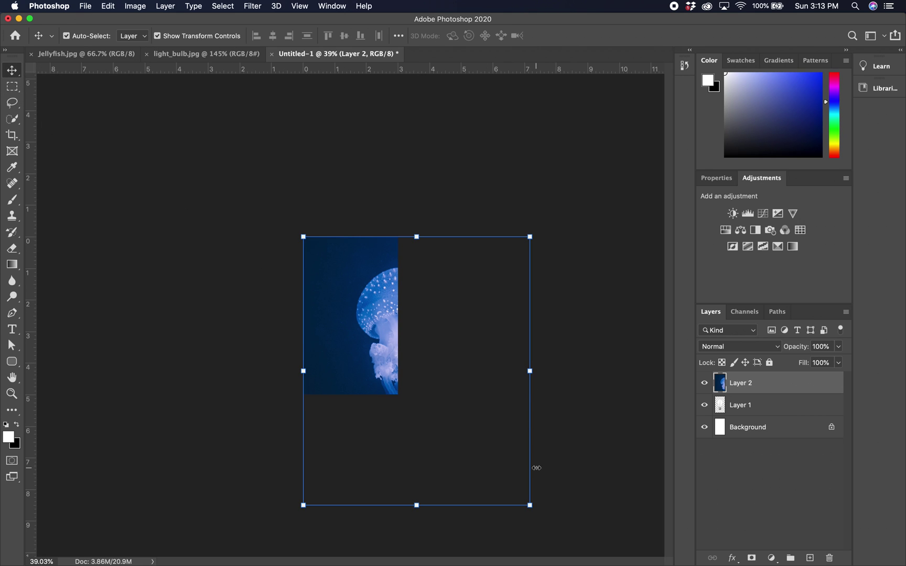
drag(530, 506, 363, 381)
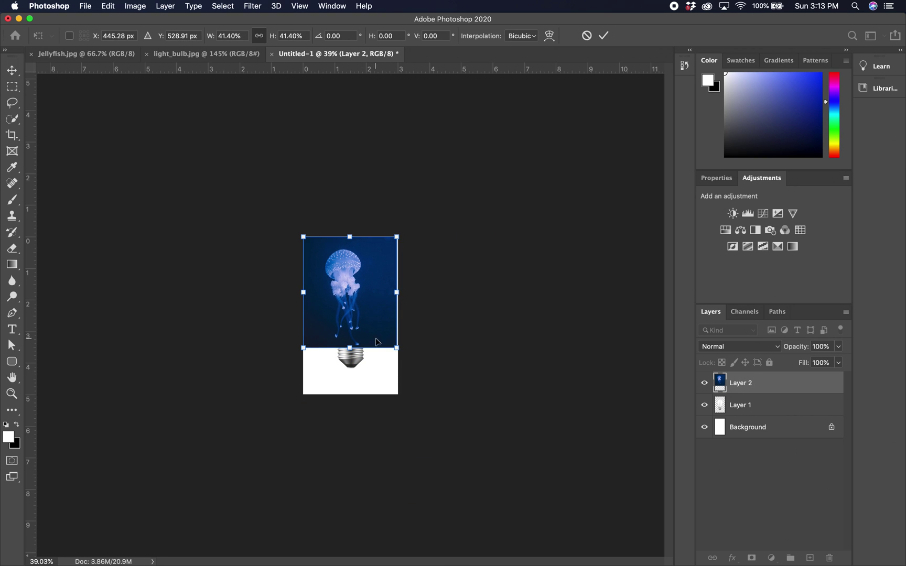
drag(398, 349, 383, 344)
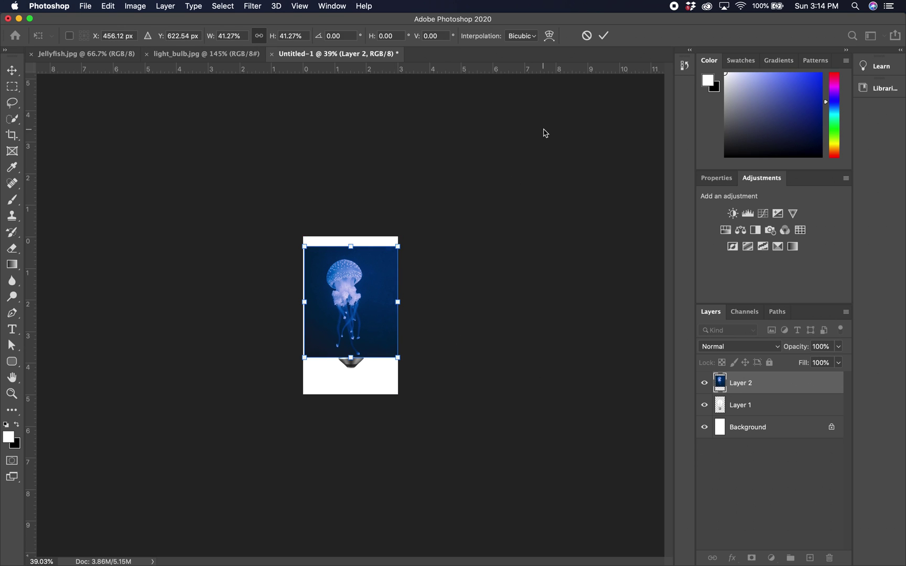
click(605, 35)
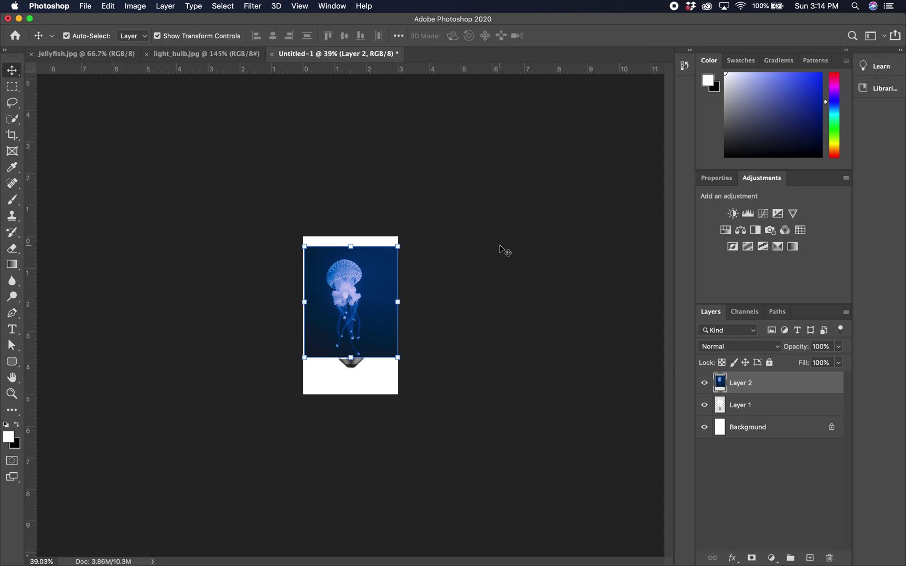
- Rename Layer 2 as "jellyfish" and Layer 1 as "lightbulb"
key(super+0)
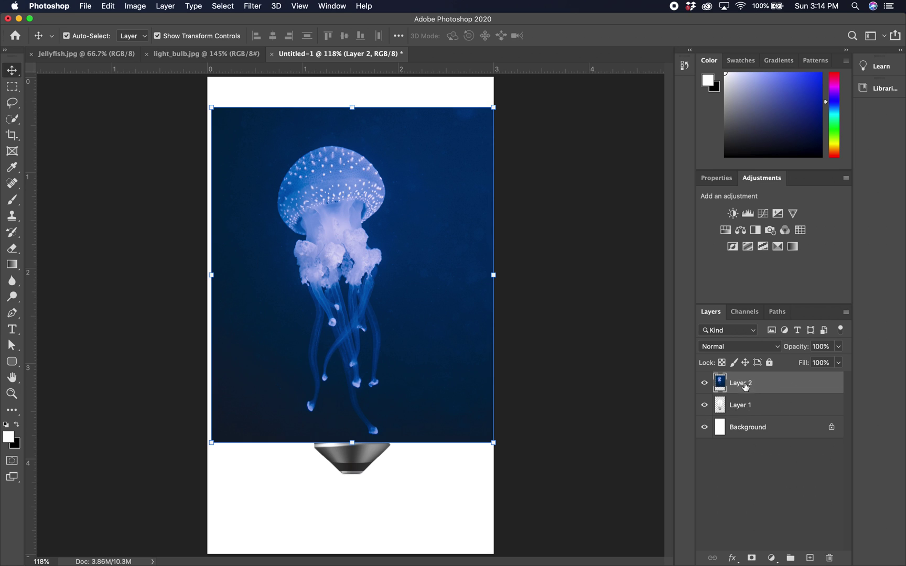
double_click(744, 384)
text(jellyfish)
key(Return)
double_click(741, 408)
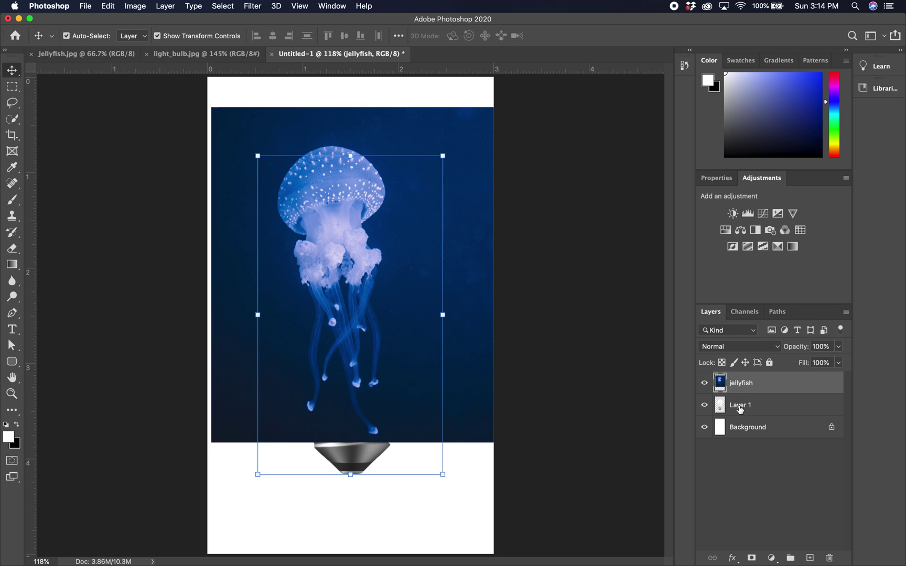
key(BackSpace)
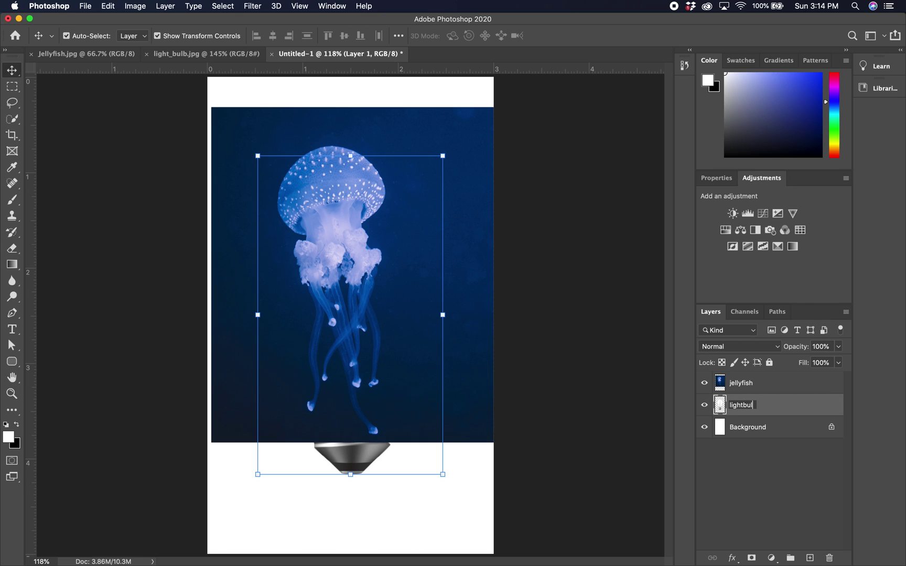
text(lightbulb)
key(Return)
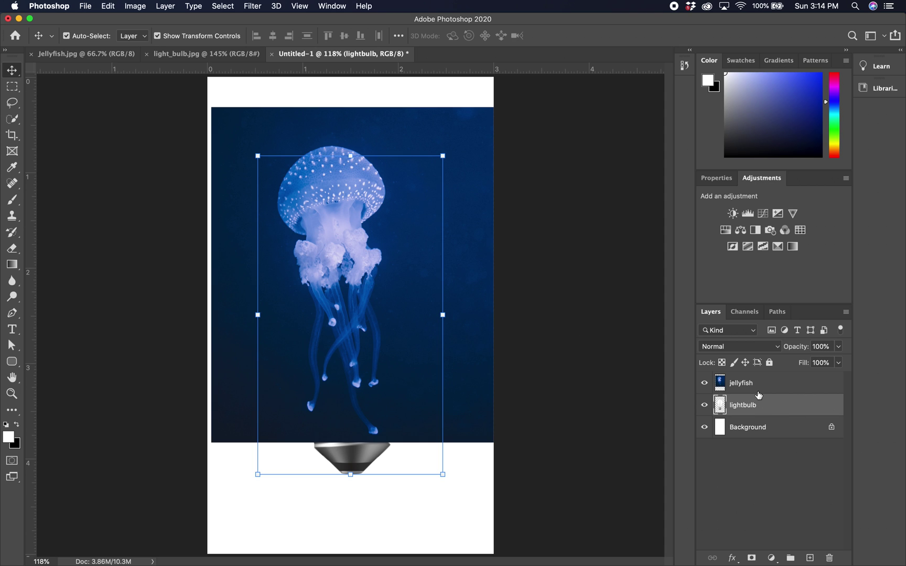
- Move the lightbulb layer above the jellyfish layer and set its opacity to 40%
click(769, 408)
drag(769, 408, 768, 385)
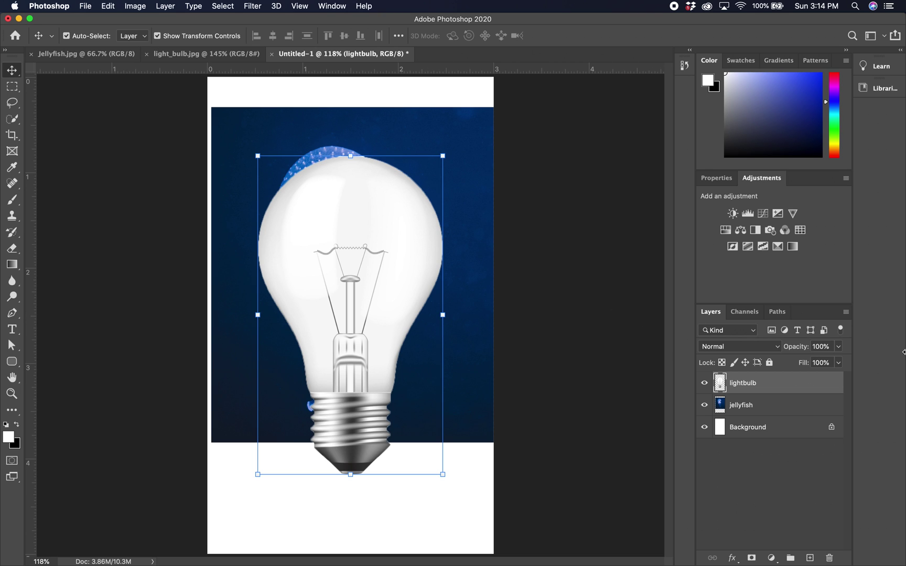
click(840, 348)
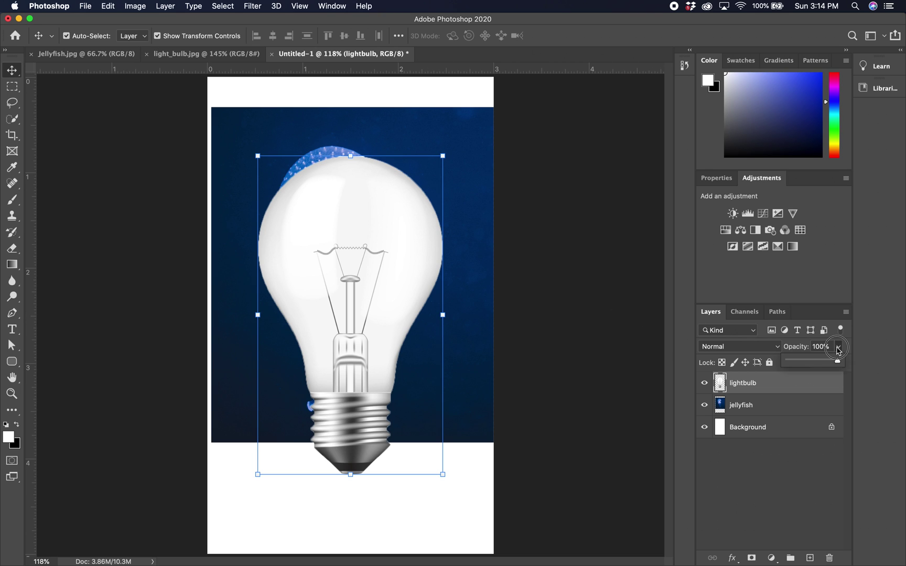
click(810, 362)
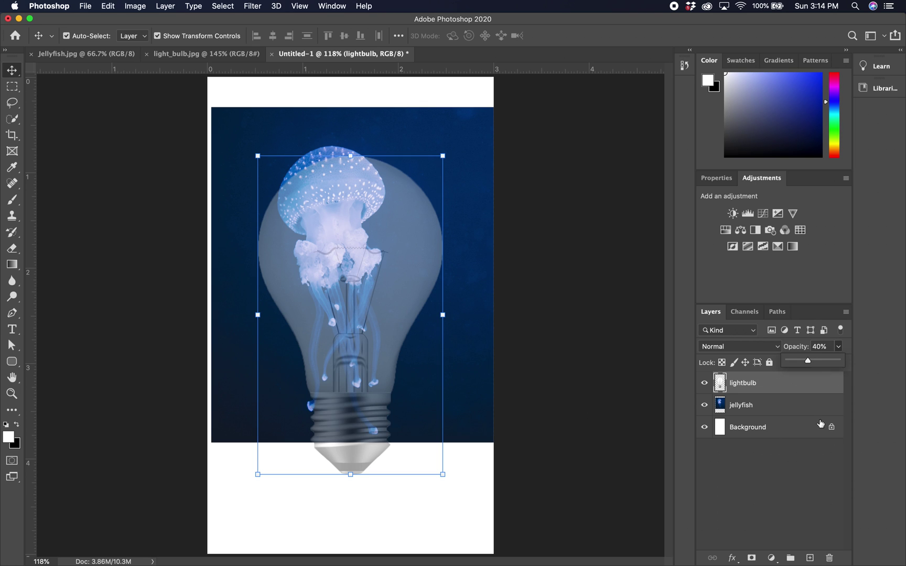
- Shift the lightbulb up and slightly left and the jellyfish slightly down so the jellyfish's cap sits inside the glass
click(798, 410)
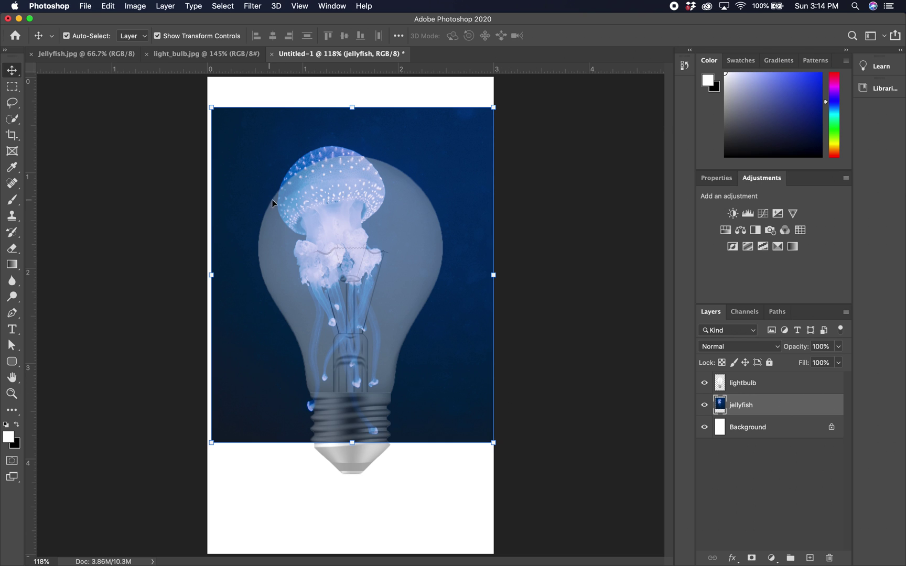
mouse_move(346, 221)
mouse_down()
mouse_move(348, 231)
mouse_move(341, 207)
mouse_up()
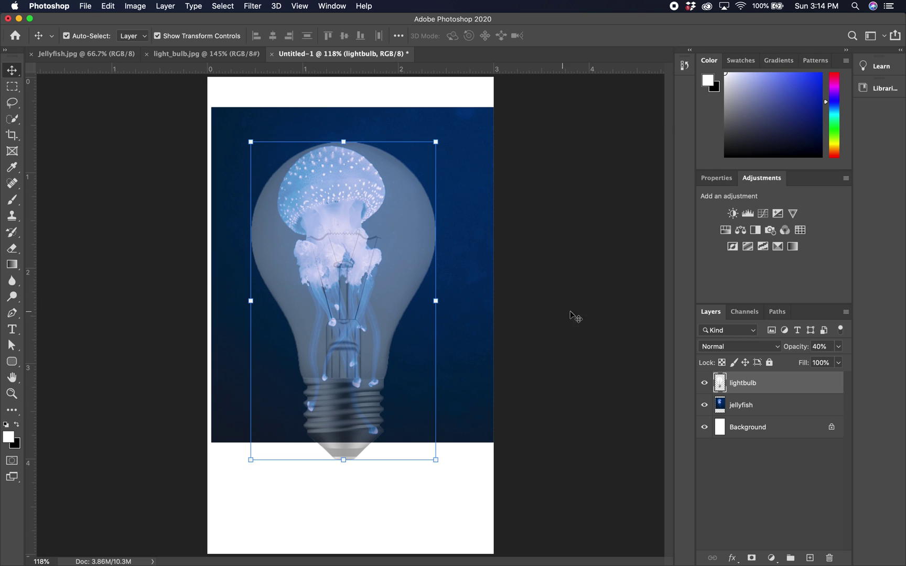
click(768, 406)
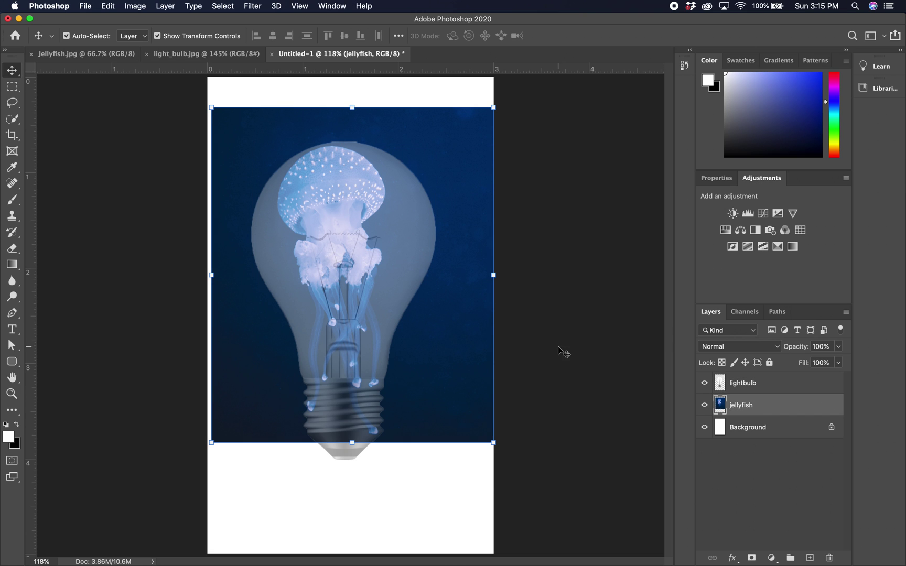
mouse_move(444, 375)
mouse_down()
mouse_move(452, 381)
mouse_move(445, 380)
mouse_up()
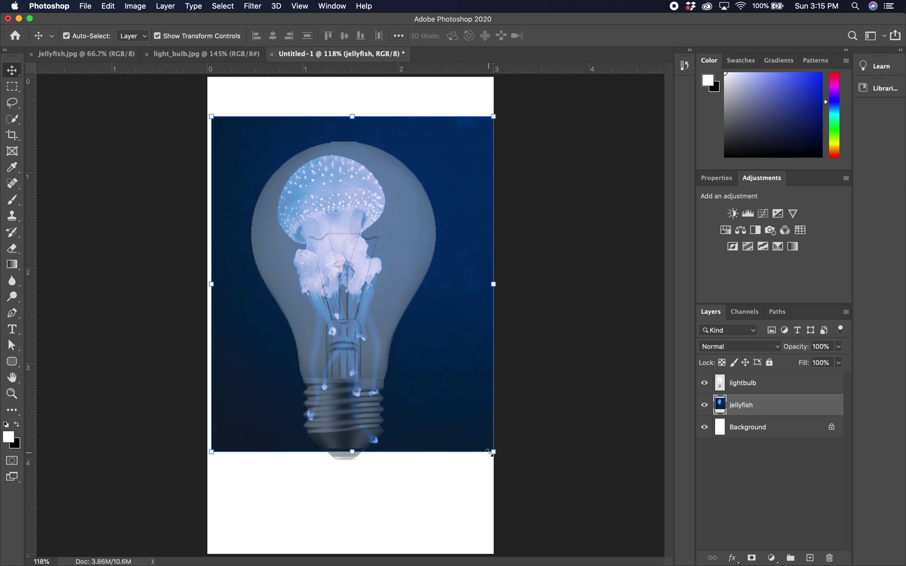
- Scale the jellyfish layer down to 81.78% and position it so the jellyfish sits inside the bulb's glass
drag(490, 452, 452, 420)
drag(423, 375, 433, 385)
drag(475, 421, 438, 382)
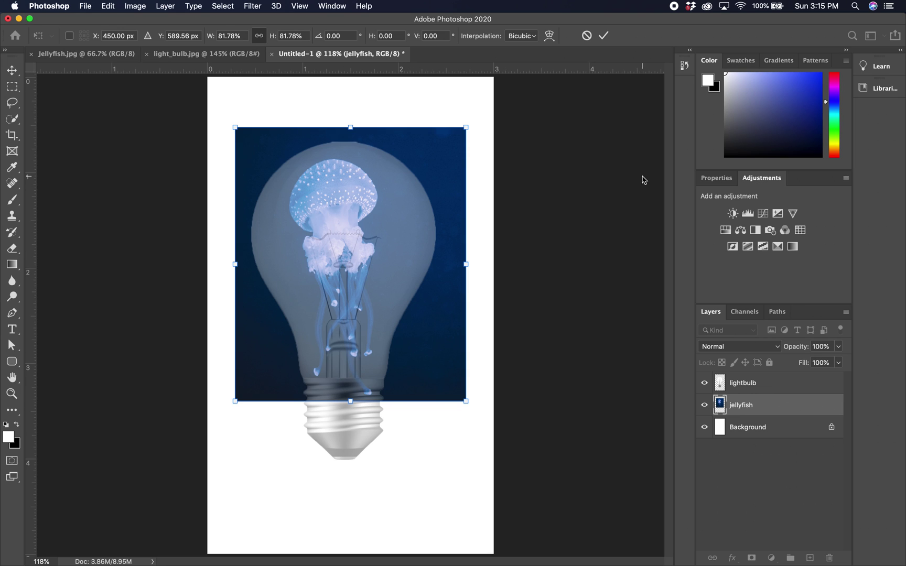
click(603, 35)
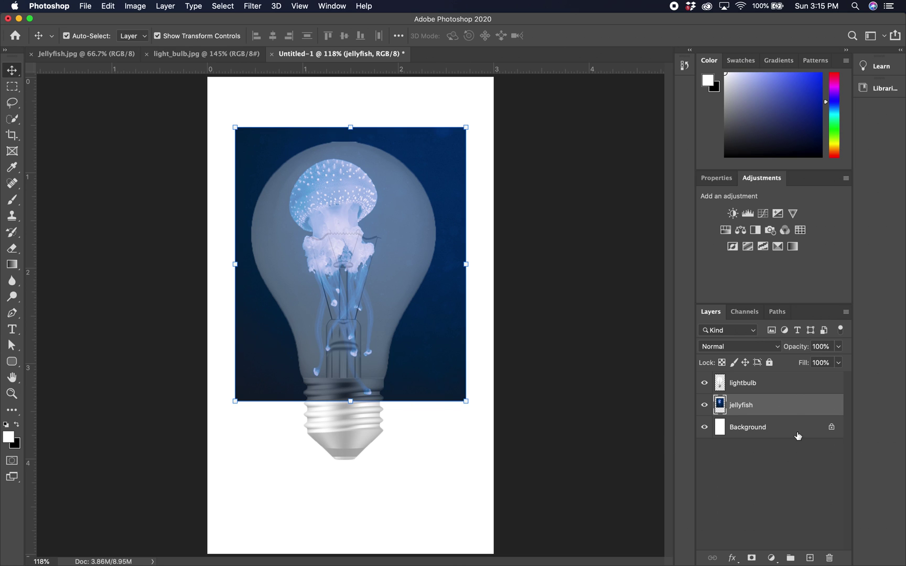
- Set the lightbulb layer's opacity back to 100%
click(782, 387)
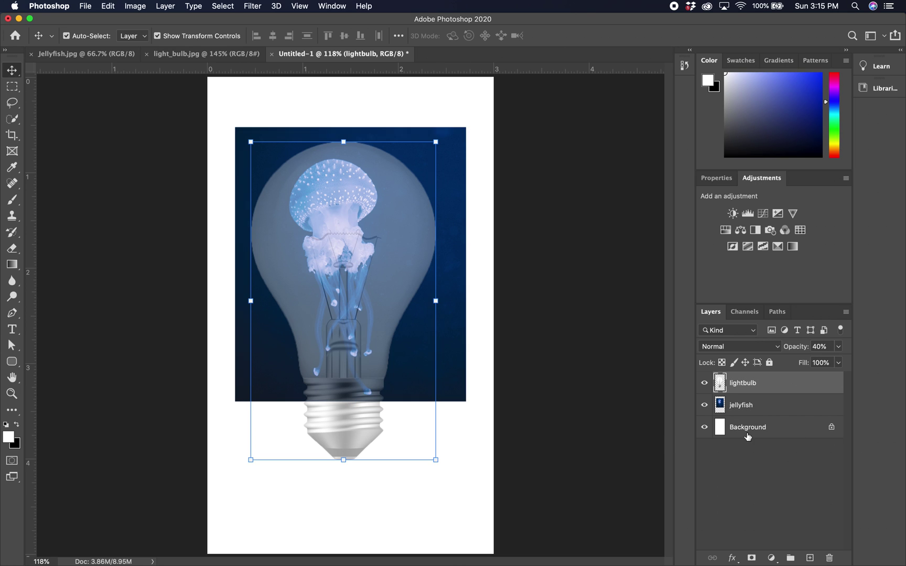
click(839, 347)
drag(814, 364, 873, 362)
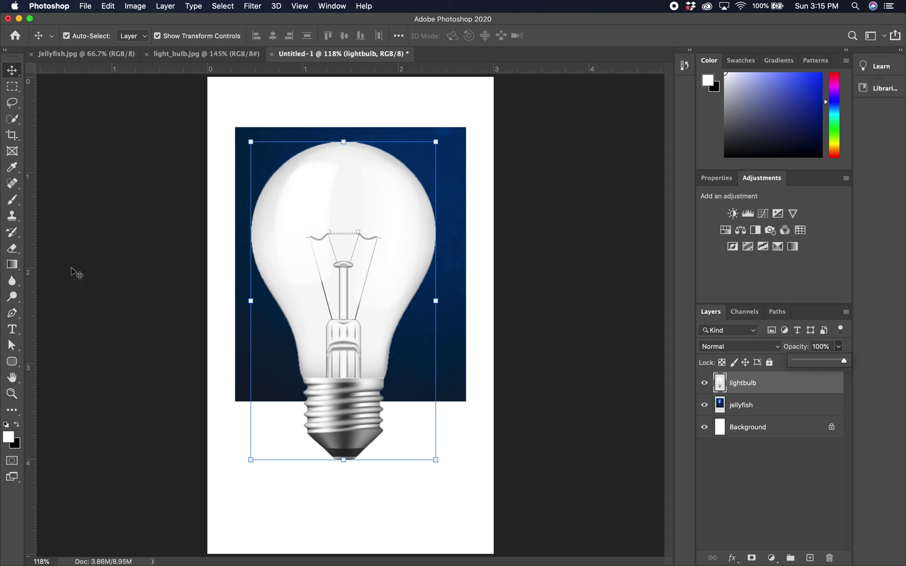
- Quick-select the whole bulb on the lightbulb layer, invert the selection, and delete the jellyfish image outside the bulb's outline
click(14, 120)
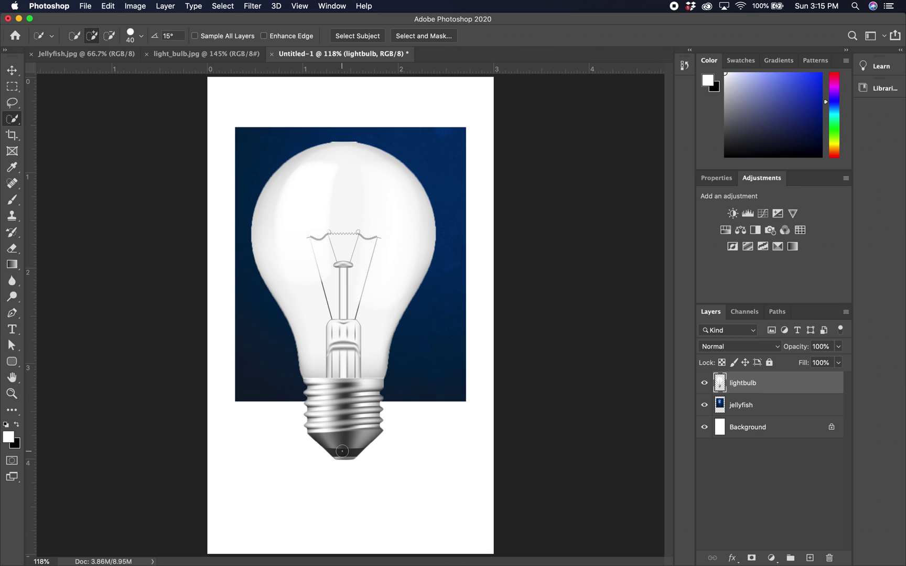
mouse_move(343, 452)
mouse_down()
mouse_move(336, 215)
mouse_move(347, 240)
mouse_up()
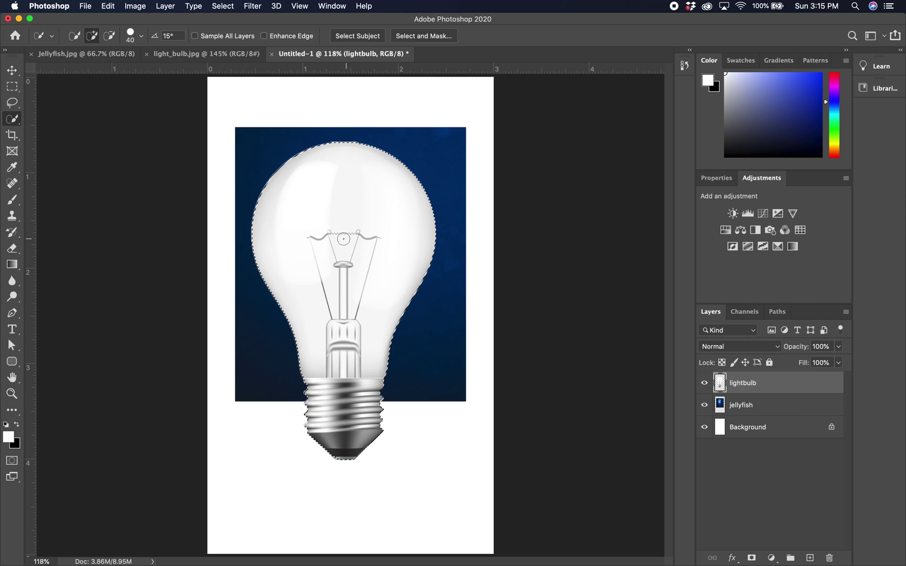
click(223, 6)
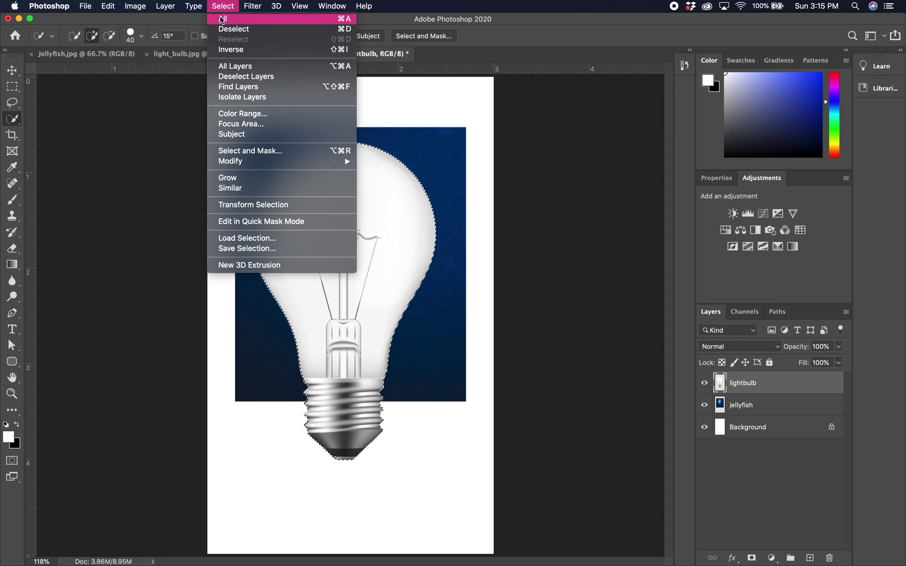
click(226, 49)
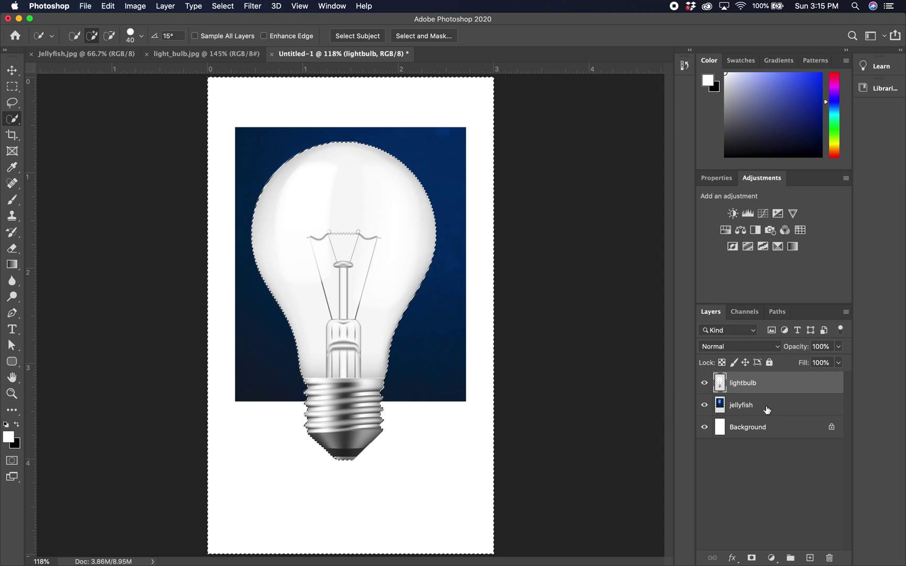
click(773, 409)
key(Delete)
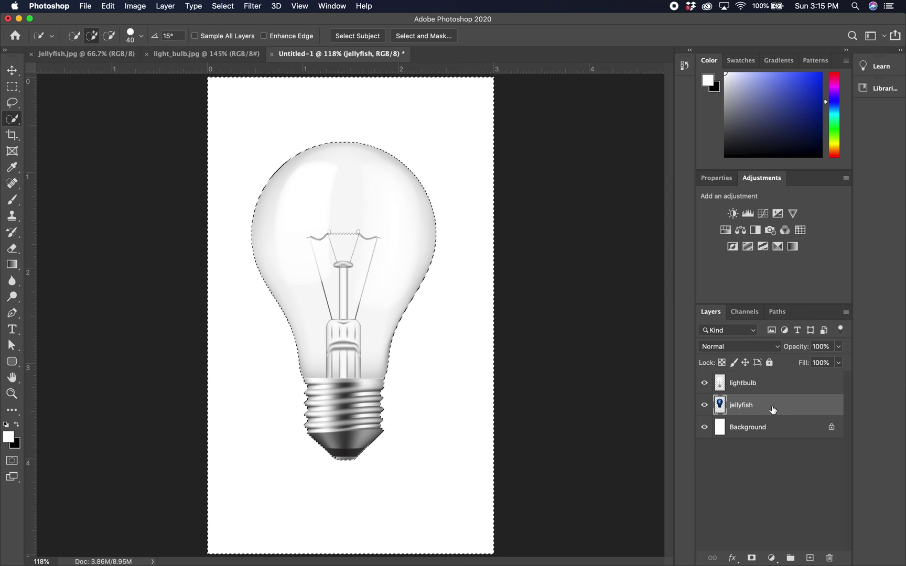
key(super+d)
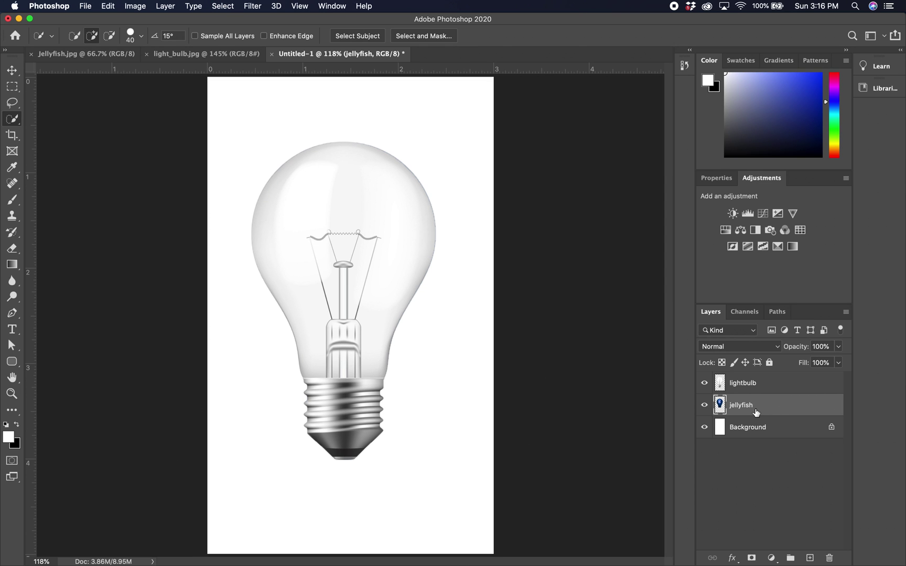
click(705, 384)
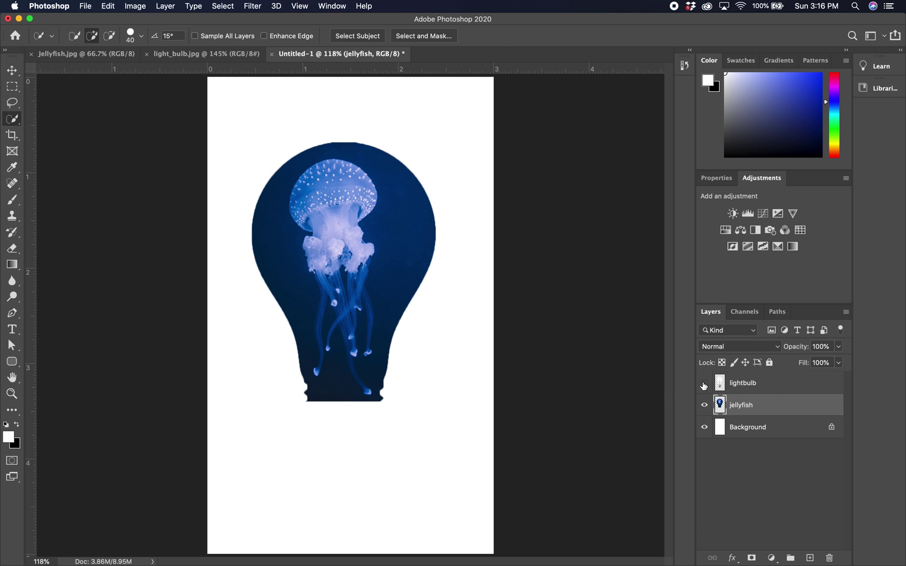
click(705, 384)
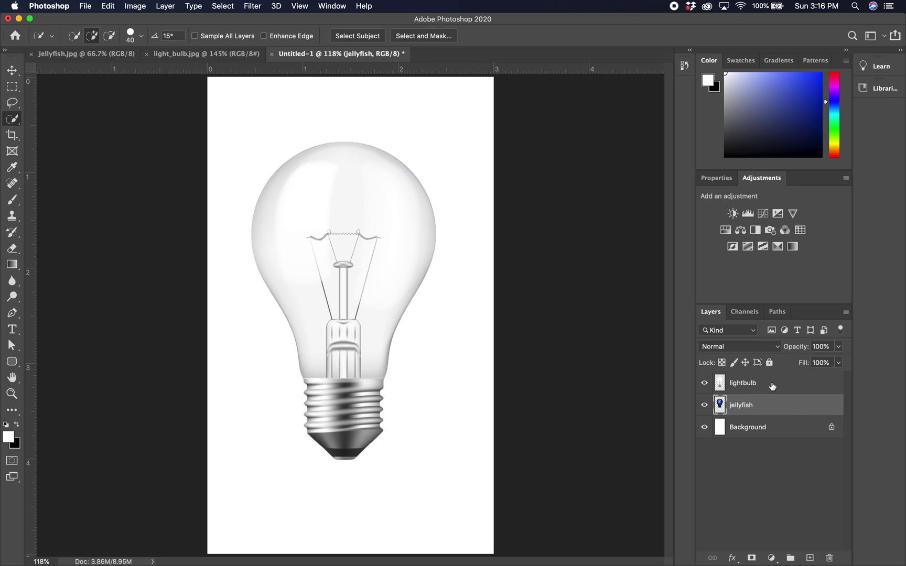
- Add a layer mask to the lightbulb layer and get the Brush tool ready with black as the foreground colour
click(772, 386)
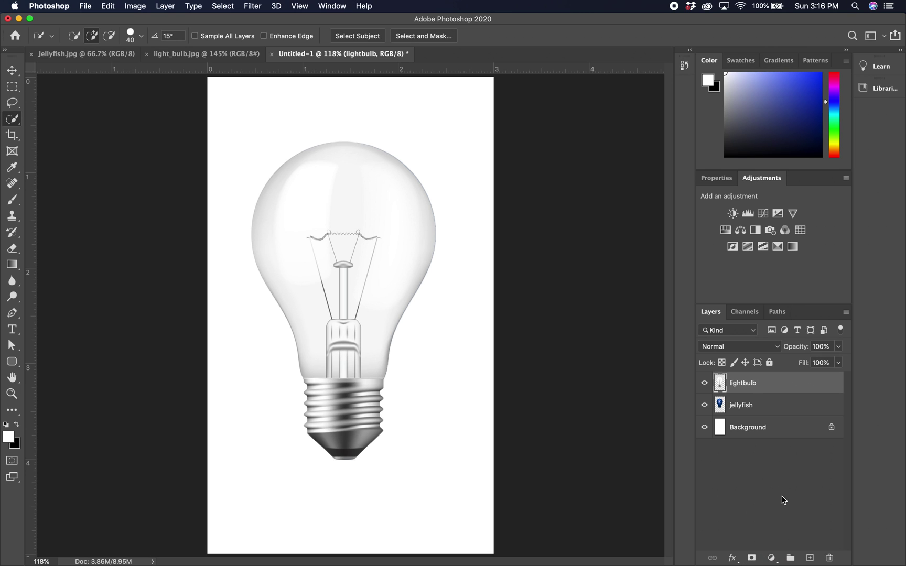
click(752, 559)
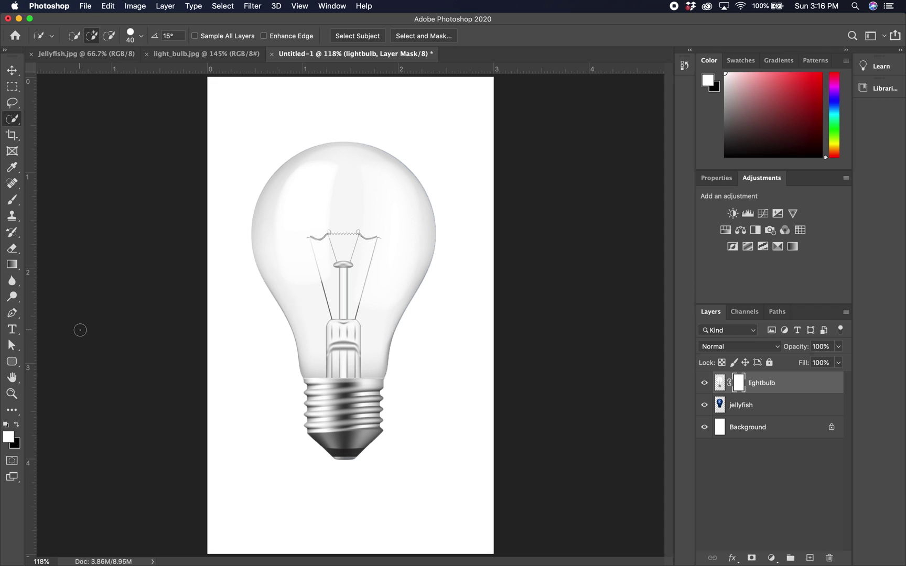
click(18, 423)
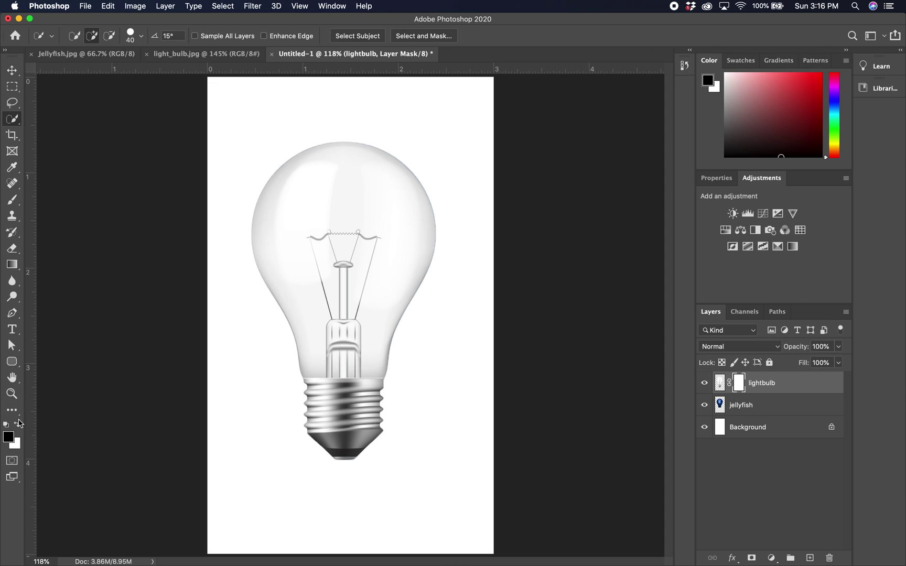
click(16, 201)
- Try painting black on the mask around the filament, and paint the area back with white
mouse_move(295, 235)
mouse_down()
mouse_move(334, 231)
mouse_move(303, 243)
mouse_move(342, 260)
mouse_move(352, 295)
mouse_move(359, 285)
mouse_move(323, 284)
mouse_move(350, 266)
mouse_up()
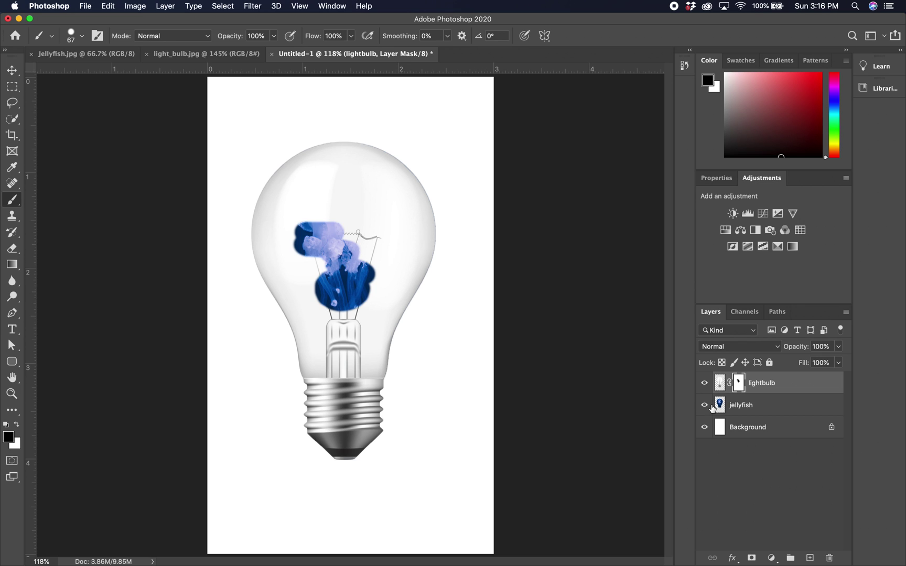
click(18, 426)
mouse_move(329, 293)
mouse_down()
mouse_move(355, 307)
mouse_move(319, 293)
mouse_move(373, 283)
mouse_move(345, 263)
mouse_move(355, 272)
mouse_move(334, 268)
mouse_move(347, 248)
mouse_move(341, 233)
mouse_move(316, 242)
mouse_move(345, 249)
mouse_move(359, 242)
mouse_move(318, 240)
mouse_move(294, 261)
mouse_move(315, 234)
mouse_move(303, 229)
mouse_move(347, 228)
mouse_up()
key(bracketleft)
key(bracketleft)
key(bracketleft)
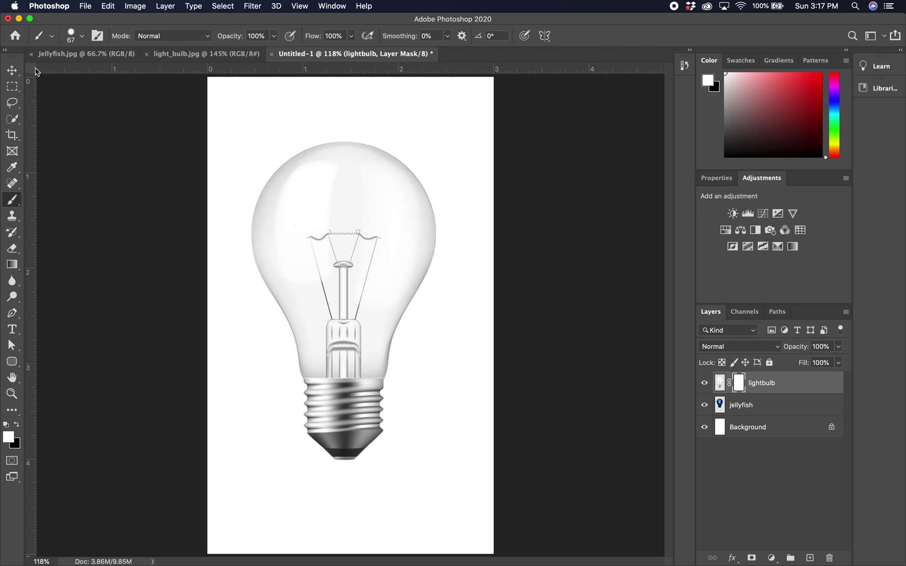
- Configure the brush as Soft Round with 0% hardness and a size of 154 px
click(52, 36)
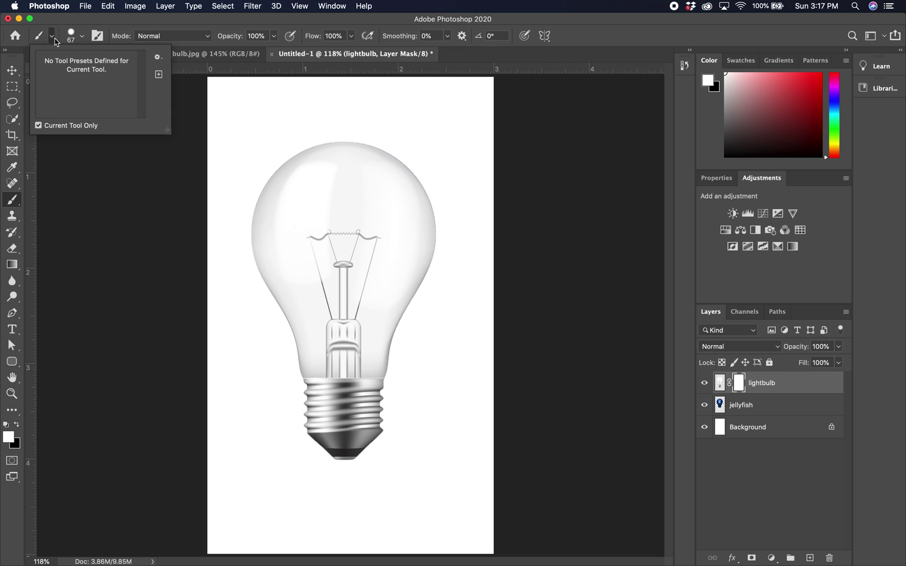
click(82, 36)
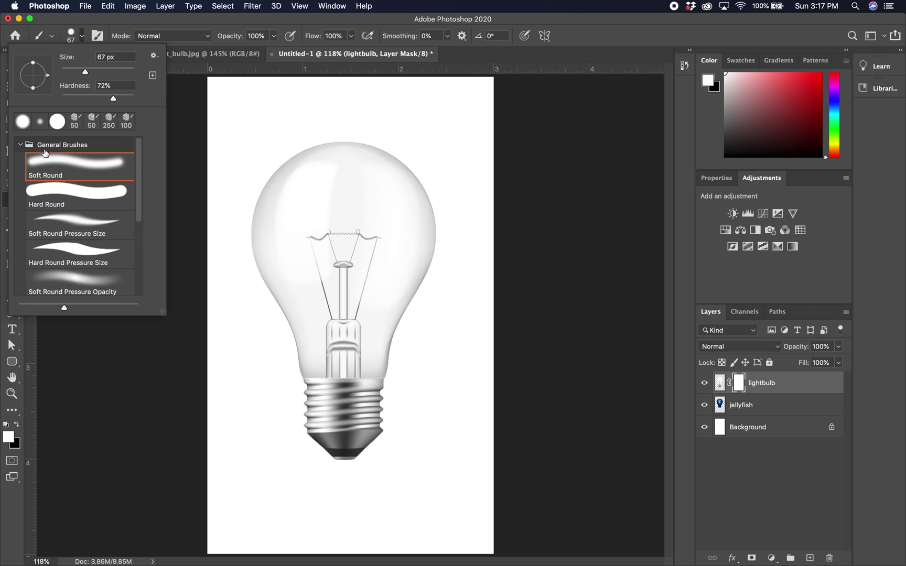
click(20, 147)
click(19, 145)
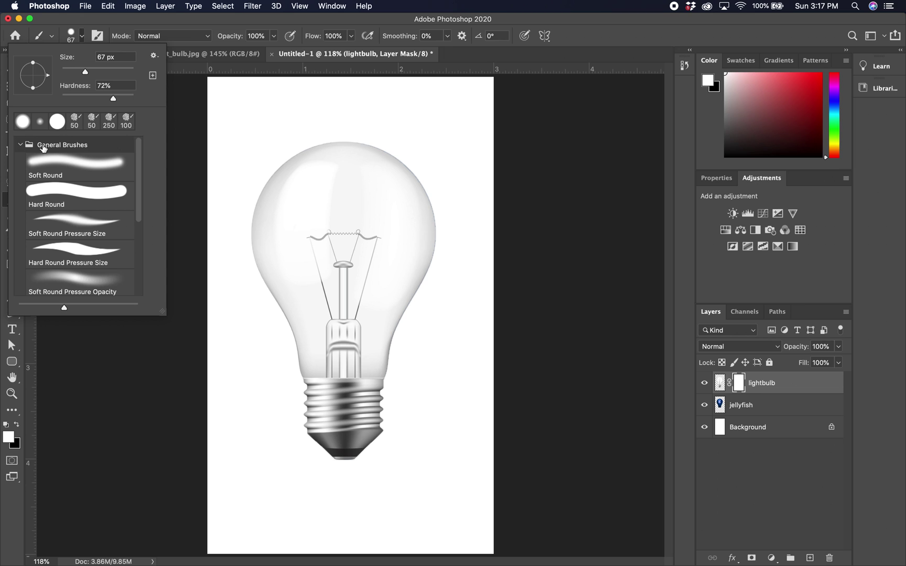
click(75, 163)
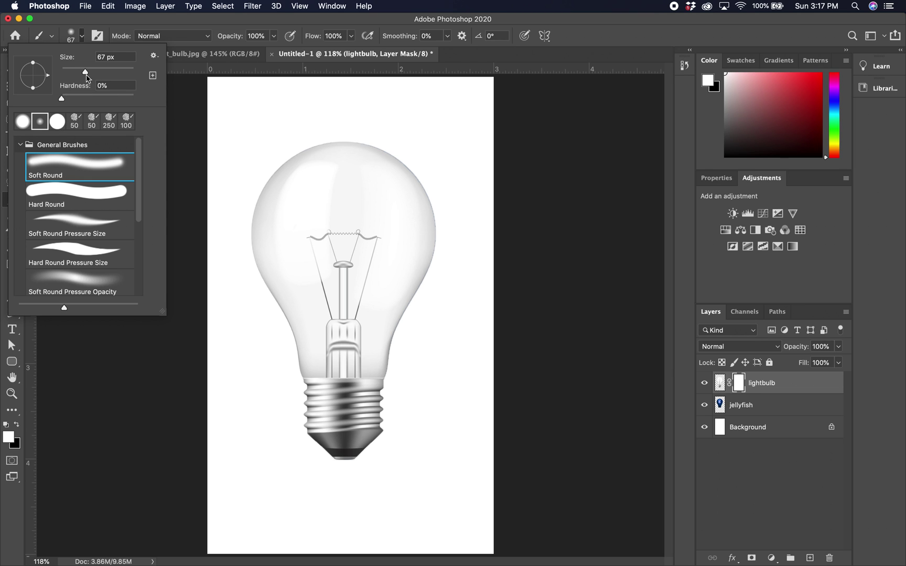
drag(85, 75, 101, 74)
drag(102, 72, 107, 72)
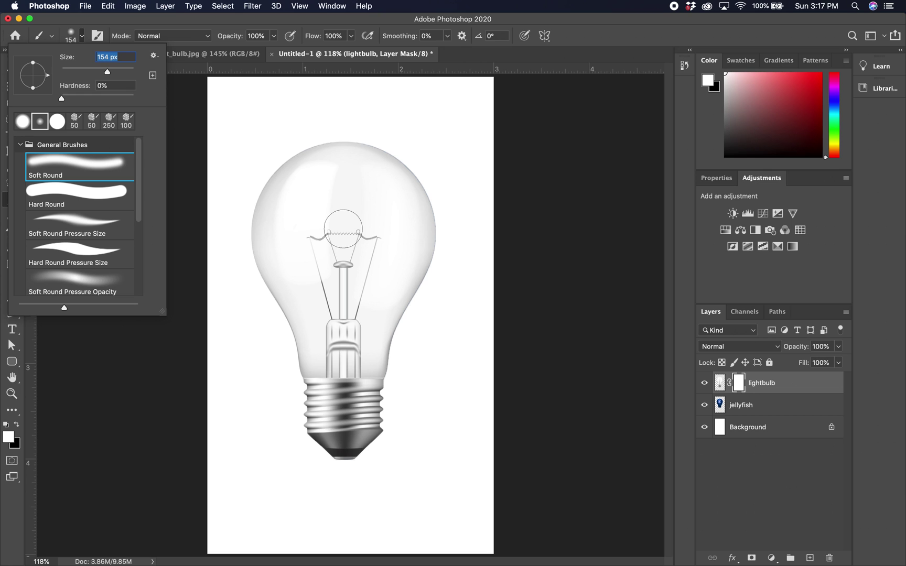
click(82, 38)
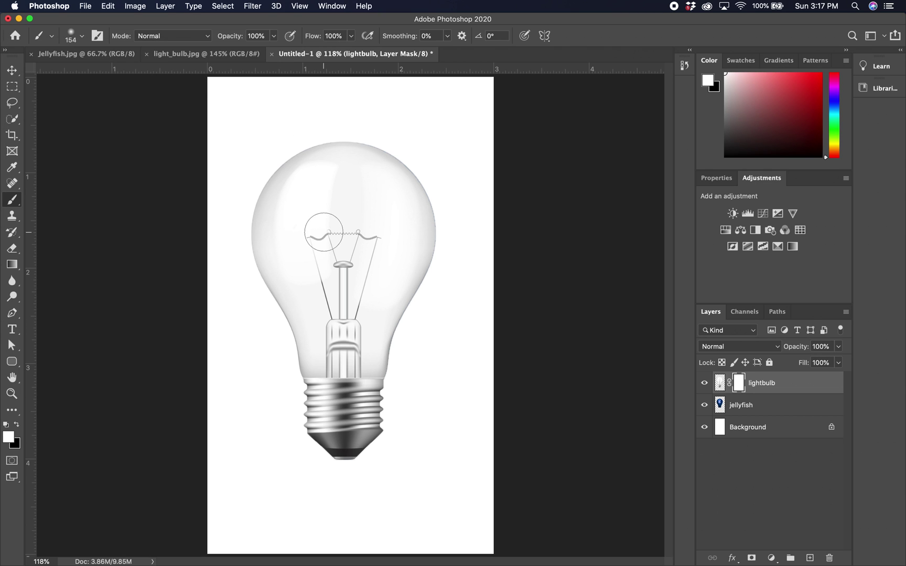
- Paint black on the lightbulb mask throughout the inside of the glass to reveal the jellyfish, leaving a soft glass rim
click(17, 426)
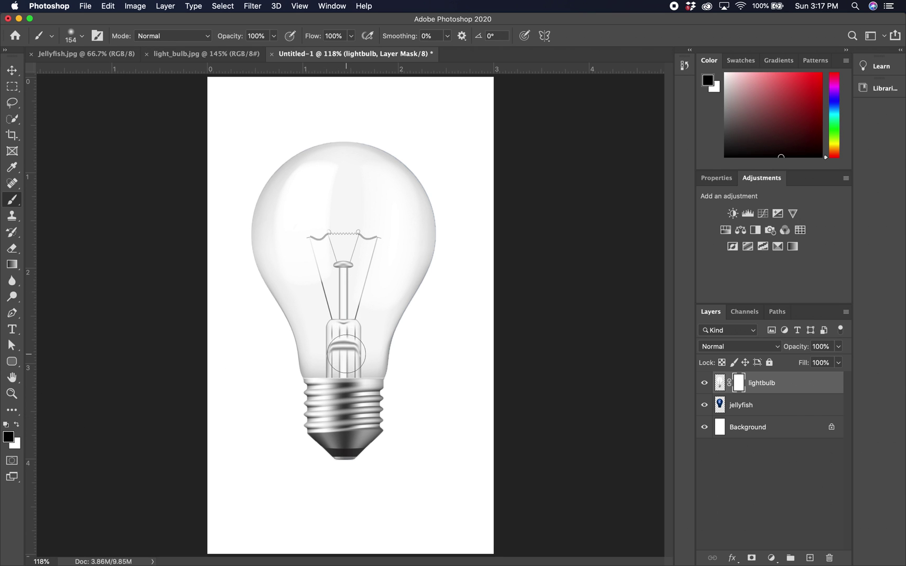
mouse_move(345, 351)
mouse_down()
mouse_move(317, 270)
mouse_move(320, 256)
mouse_move(354, 253)
mouse_move(359, 349)
mouse_move(345, 284)
mouse_move(313, 229)
mouse_move(351, 205)
mouse_move(361, 216)
mouse_move(327, 273)
mouse_move(330, 247)
mouse_move(348, 235)
mouse_move(319, 221)
mouse_move(355, 222)
mouse_move(329, 254)
mouse_move(312, 246)
mouse_move(318, 223)
mouse_move(353, 236)
mouse_move(342, 251)
mouse_move(325, 218)
mouse_move(350, 201)
mouse_move(377, 214)
mouse_move(376, 240)
mouse_move(348, 256)
mouse_move(306, 245)
mouse_move(297, 218)
mouse_move(309, 194)
mouse_move(329, 184)
mouse_move(378, 197)
mouse_move(394, 236)
mouse_move(390, 261)
mouse_move(355, 318)
mouse_move(381, 268)
mouse_move(310, 256)
mouse_up()
mouse_move(308, 221)
mouse_down()
mouse_move(290, 252)
mouse_move(300, 280)
mouse_move(333, 299)
mouse_up()
mouse_move(314, 212)
mouse_down()
mouse_move(282, 231)
mouse_move(300, 294)
mouse_move(336, 318)
mouse_move(330, 309)
mouse_move(342, 336)
mouse_move(321, 367)
mouse_move(342, 347)
mouse_move(337, 373)
mouse_move(350, 361)
mouse_move(335, 373)
mouse_move(346, 362)
mouse_move(336, 362)
mouse_move(315, 309)
mouse_move(325, 298)
mouse_up()
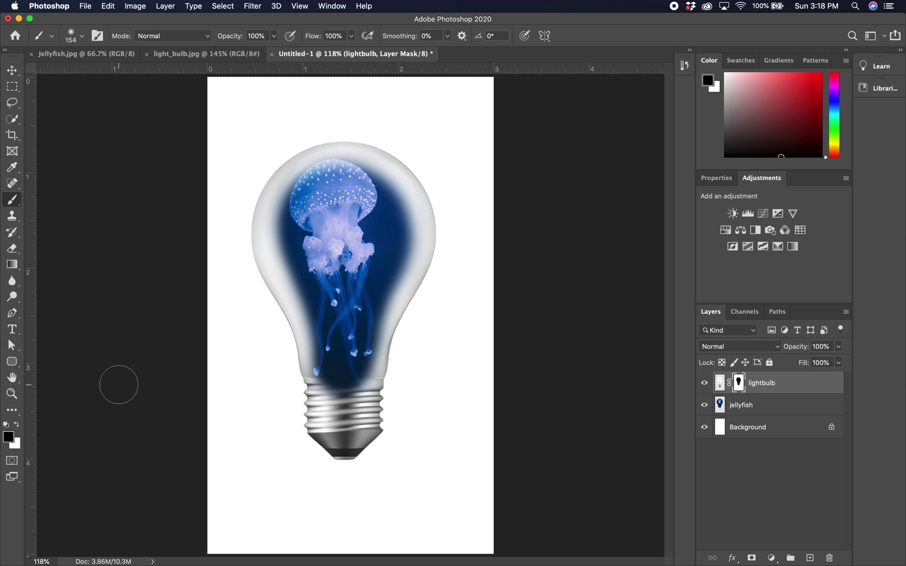
- Switch the foreground colour to white for repairing the mask at the bulb's screw base
click(17, 426)
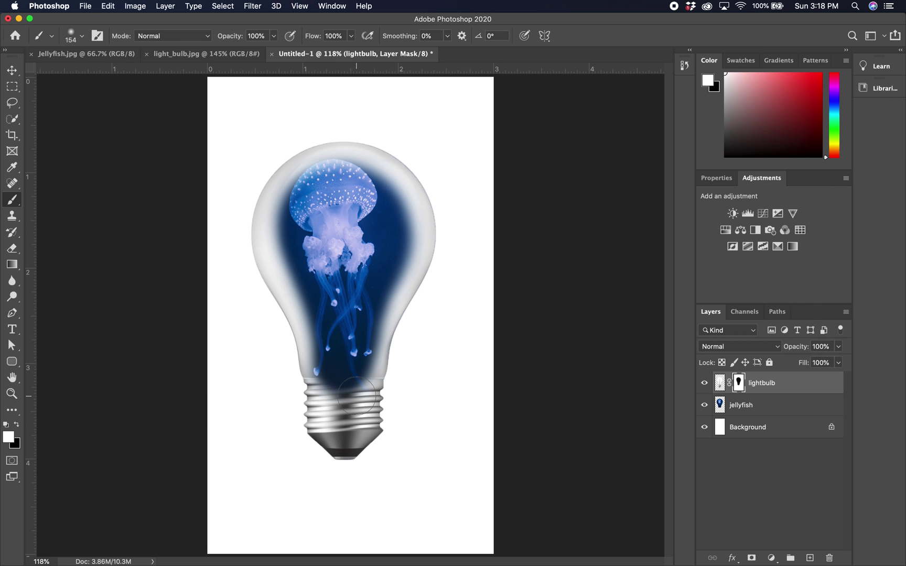
scroll(357, 396, up, 5)
scroll(356, 396, down, 5)
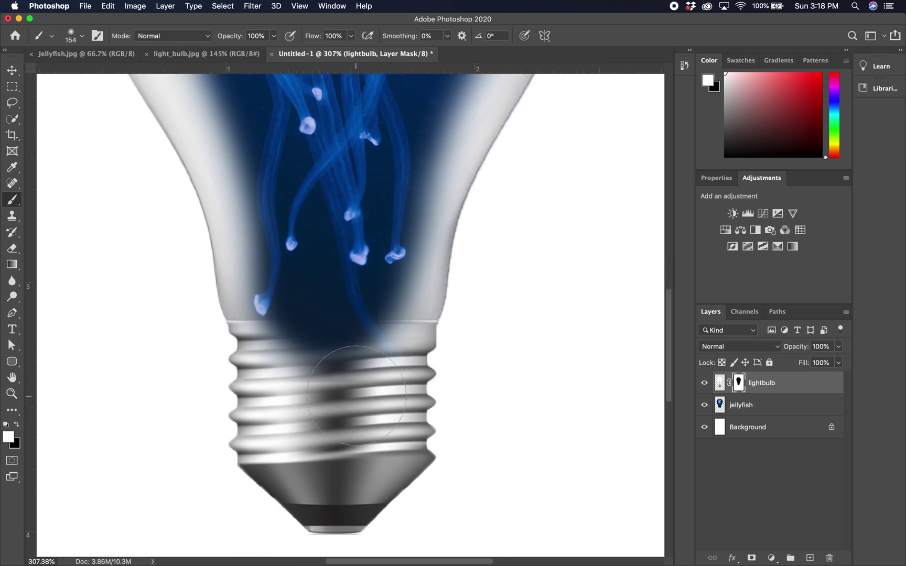
scroll(354, 393, up, 2)
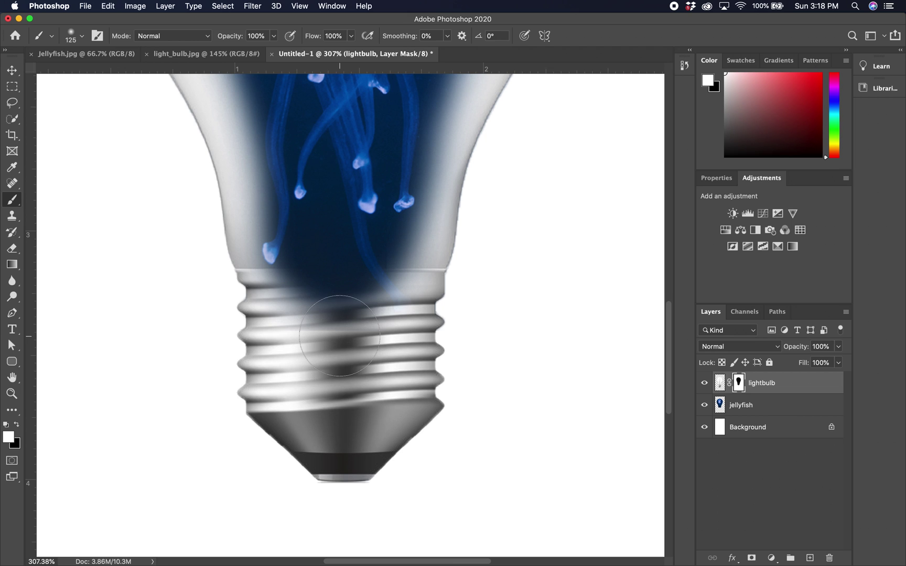
- Try to restore the upper edge of the screw base on the mask with a soft white 50 px brush
key(bracketleft)
key(bracketleft)
key(bracketleft)
key(bracketleft)
mouse_move(219, 300)
mouse_down()
mouse_move(238, 283)
mouse_move(330, 284)
mouse_up()
key(bracketleft)
mouse_move(272, 287)
mouse_down()
mouse_move(273, 279)
mouse_move(409, 294)
mouse_up()
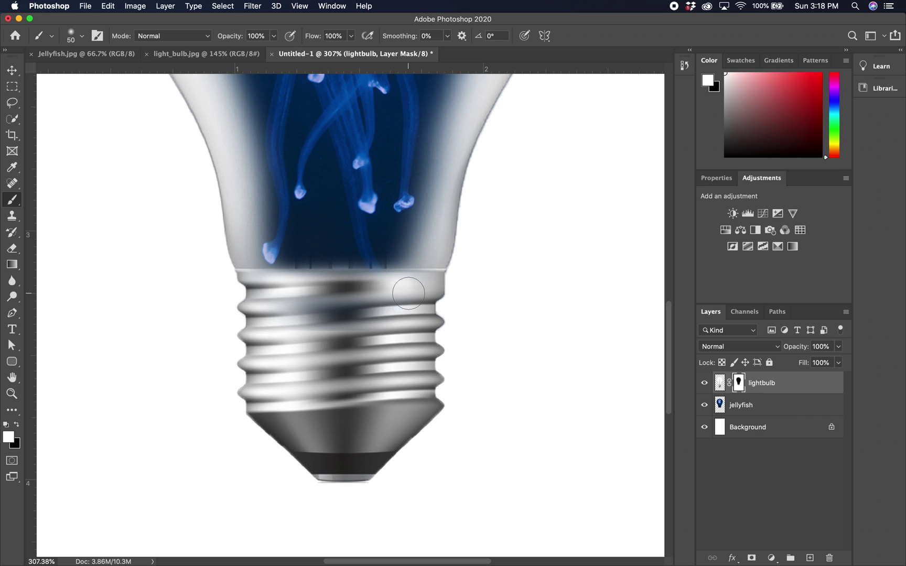
key(super+z)
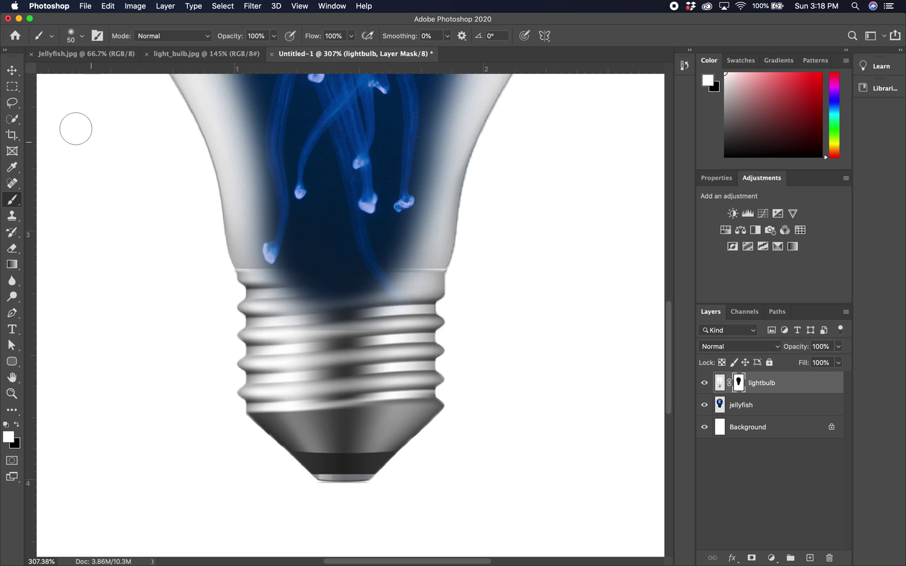
- Paint white on the mask over the upper screw threads with a Hard Round 37 px brush to restore the metal base
click(81, 37)
click(80, 190)
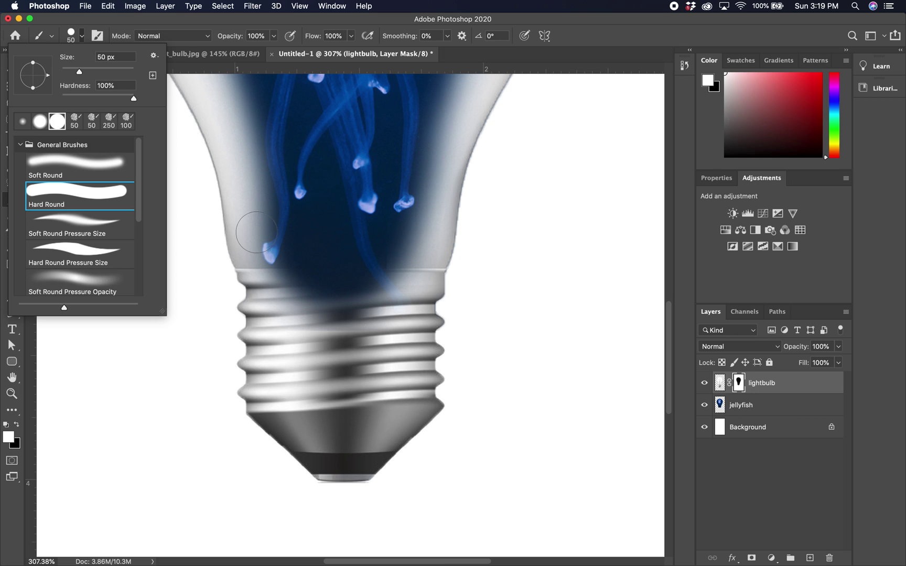
drag(76, 73, 73, 73)
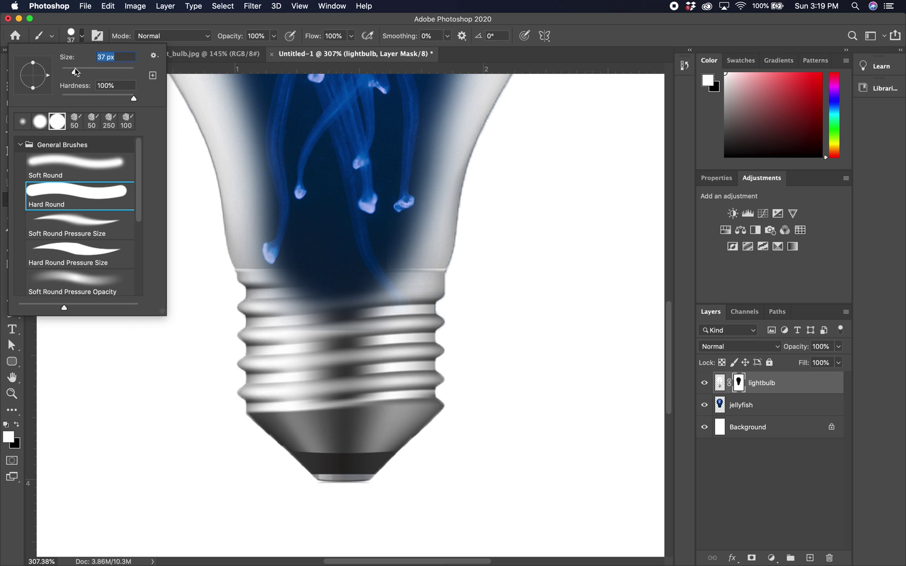
click(267, 287)
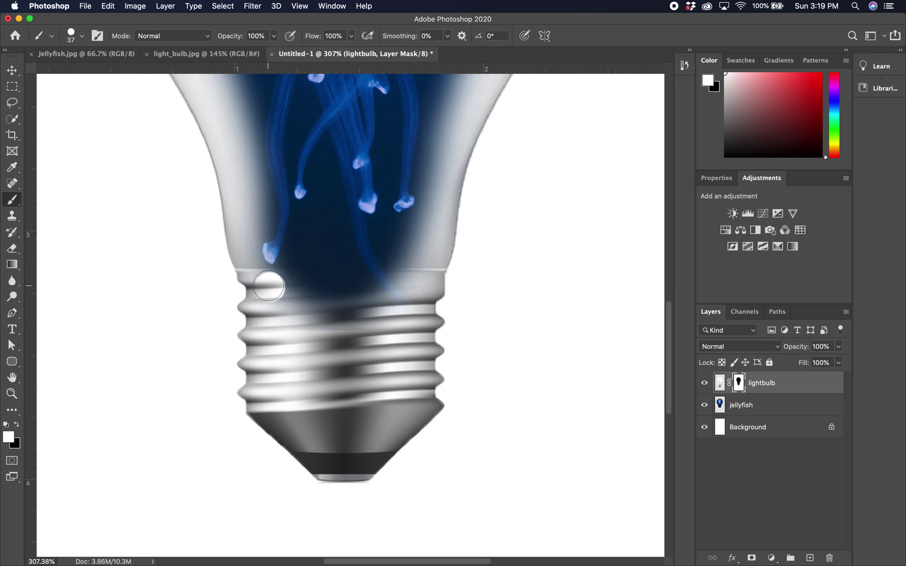
mouse_move(272, 284)
mouse_down()
mouse_move(265, 277)
mouse_move(375, 292)
mouse_up()
mouse_move(269, 283)
mouse_down()
mouse_move(385, 279)
mouse_move(422, 288)
mouse_up()
mouse_move(350, 299)
mouse_down()
mouse_move(269, 295)
mouse_move(280, 316)
mouse_move(304, 309)
mouse_move(288, 301)
mouse_move(385, 309)
mouse_move(317, 313)
mouse_move(376, 327)
mouse_move(320, 299)
mouse_move(263, 287)
mouse_up()
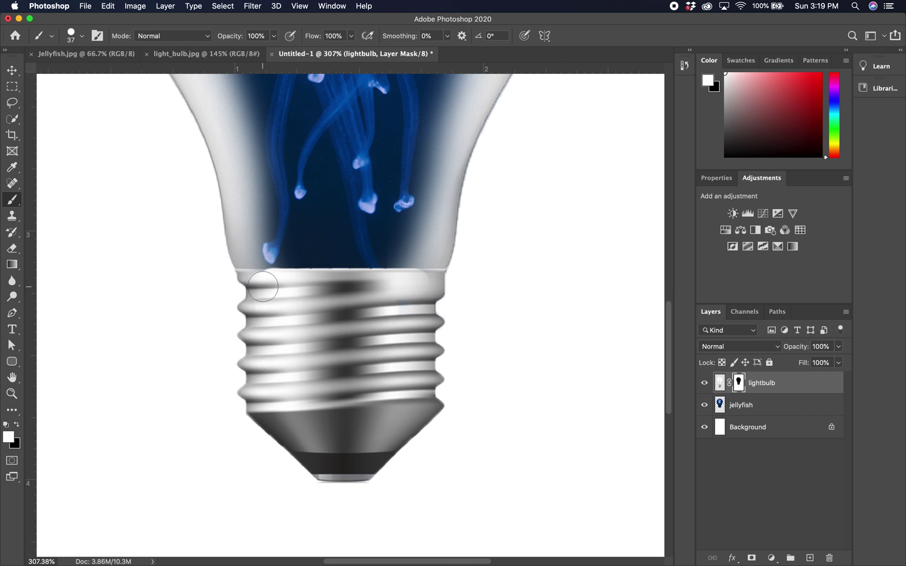
- Reduce the brush to 15 px and touch up the mask in white along the screw base's upper left rim
key(bracketleft)
key(bracketleft)
key(bracketleft)
key(bracketleft)
key(bracketleft)
key(bracketleft)
drag(246, 274, 277, 272)
key(super+0)
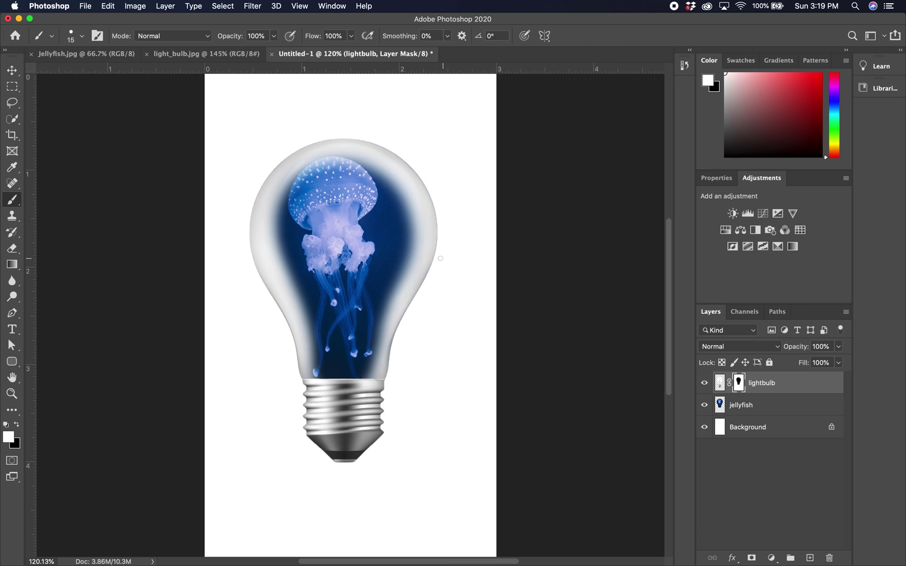
- Fill the Background layer with a vertical linear gradient from light turquoise at the canvas top to black at the bottom
key(super+minus)
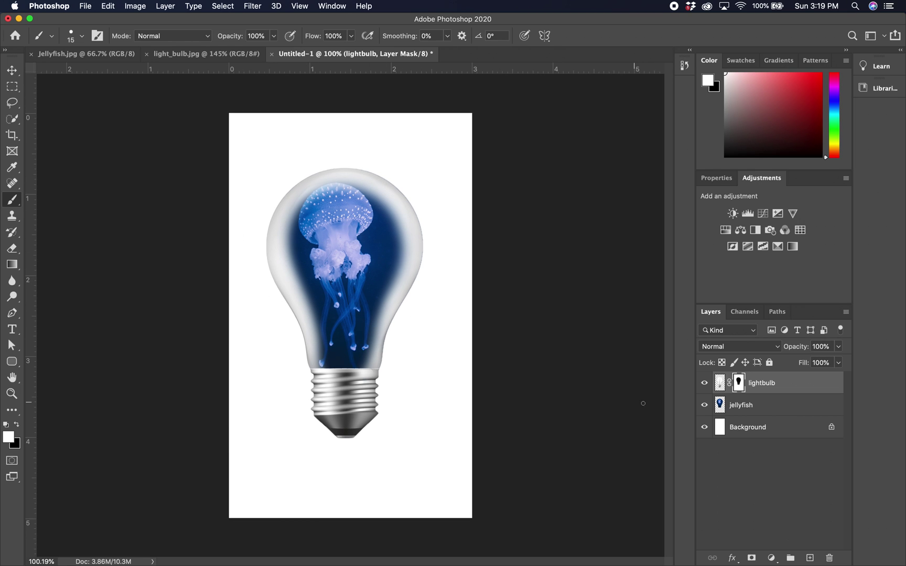
click(775, 436)
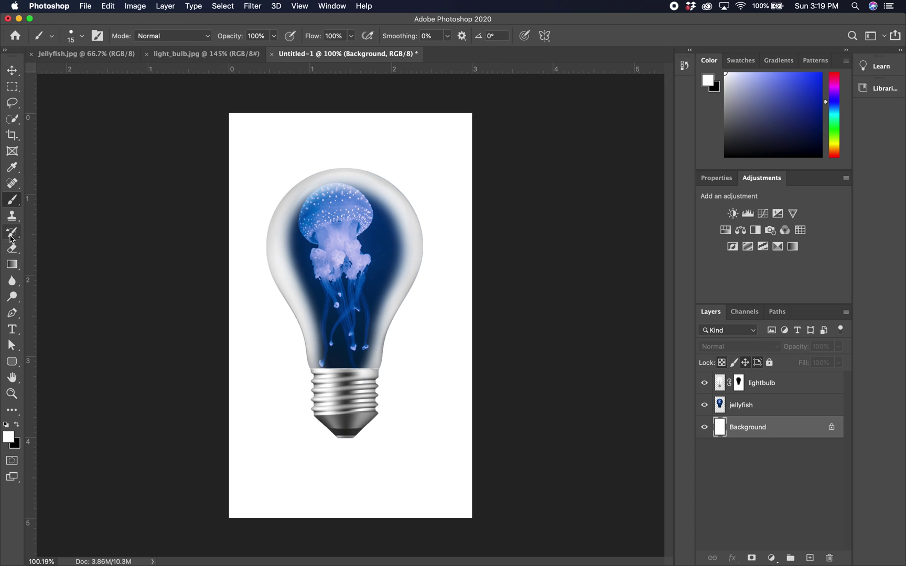
click(11, 265)
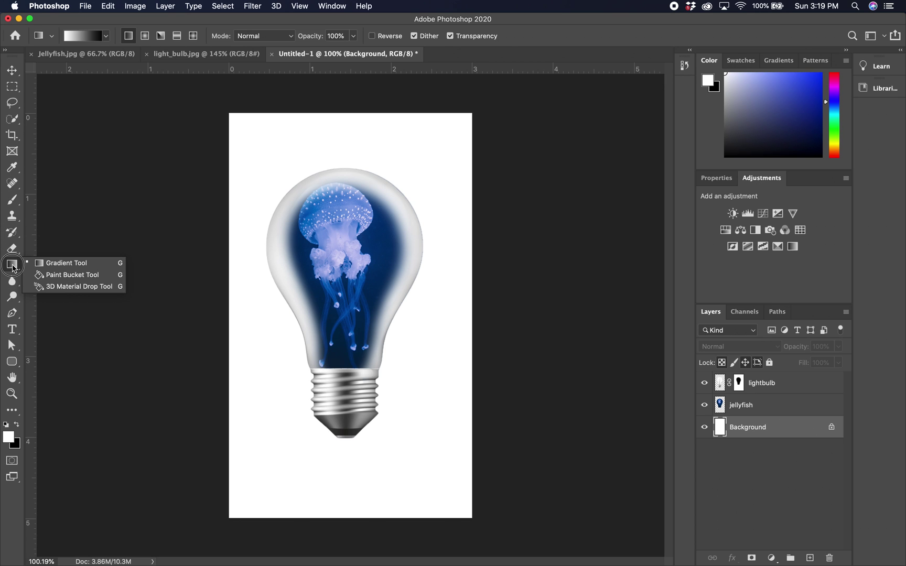
click(63, 264)
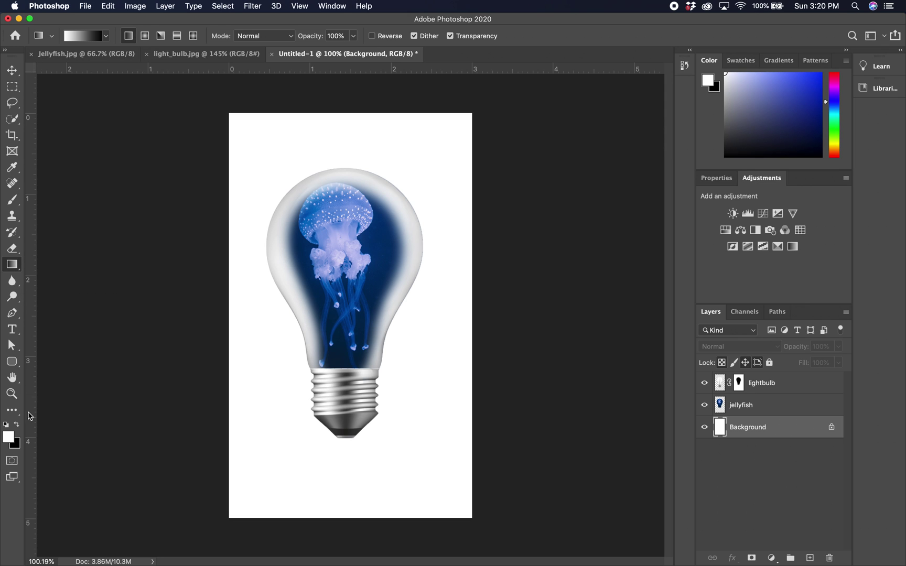
click(8, 438)
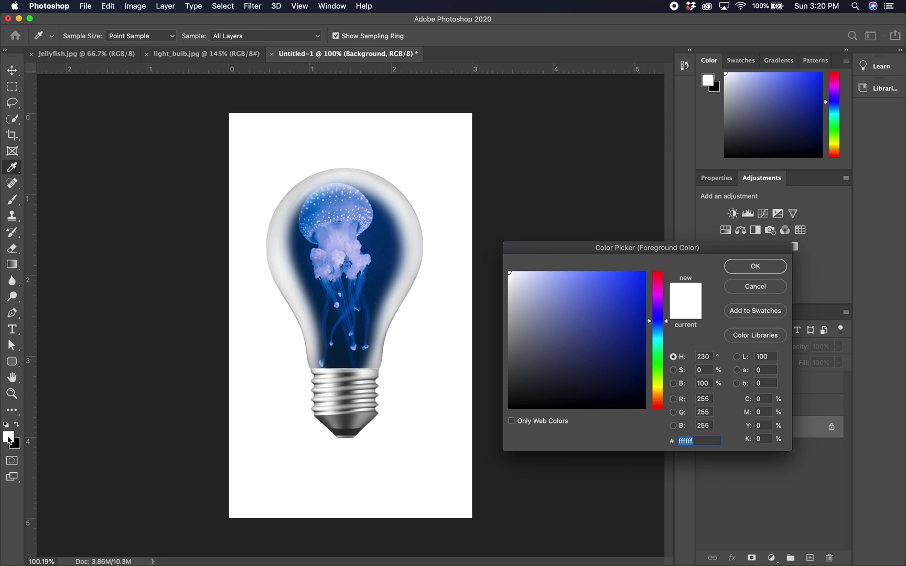
click(657, 337)
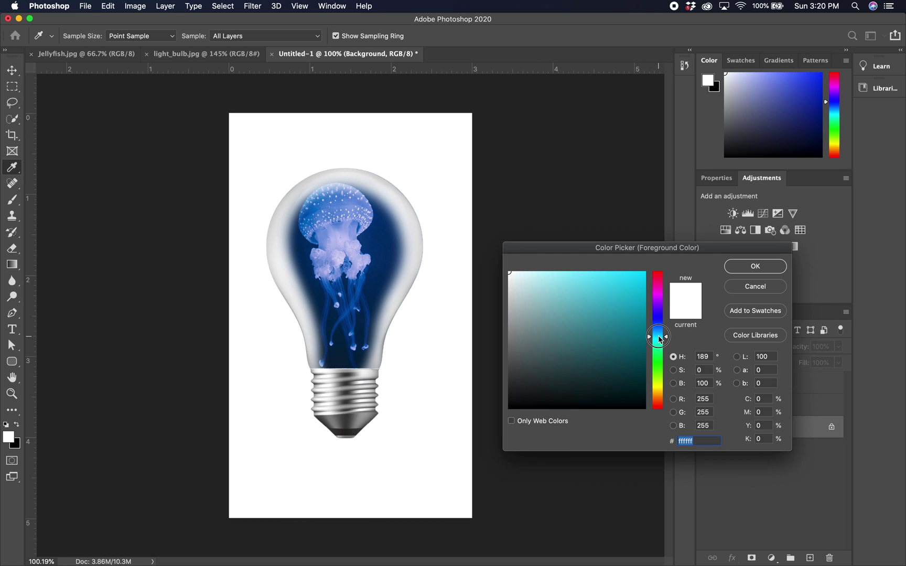
drag(657, 348, 658, 344)
click(582, 277)
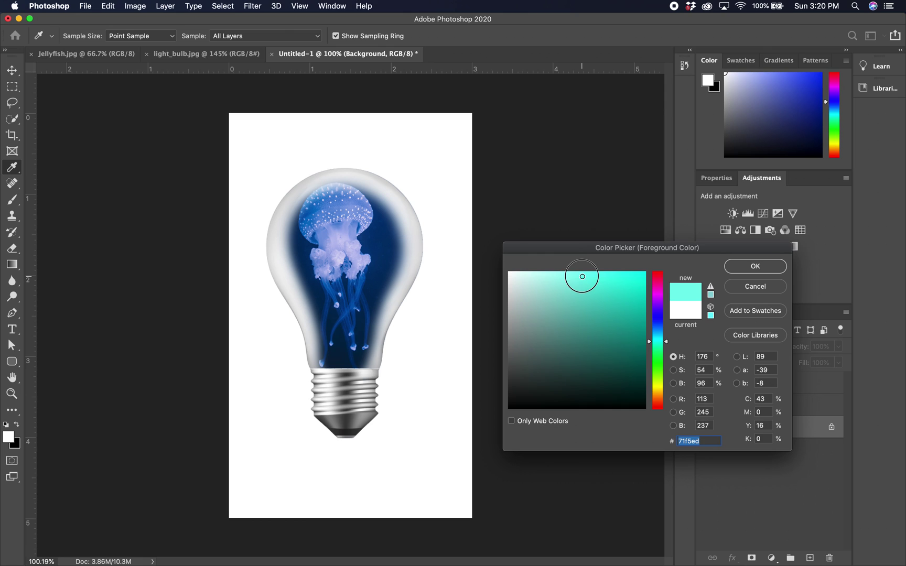
drag(583, 276, 579, 277)
click(747, 269)
key(g)
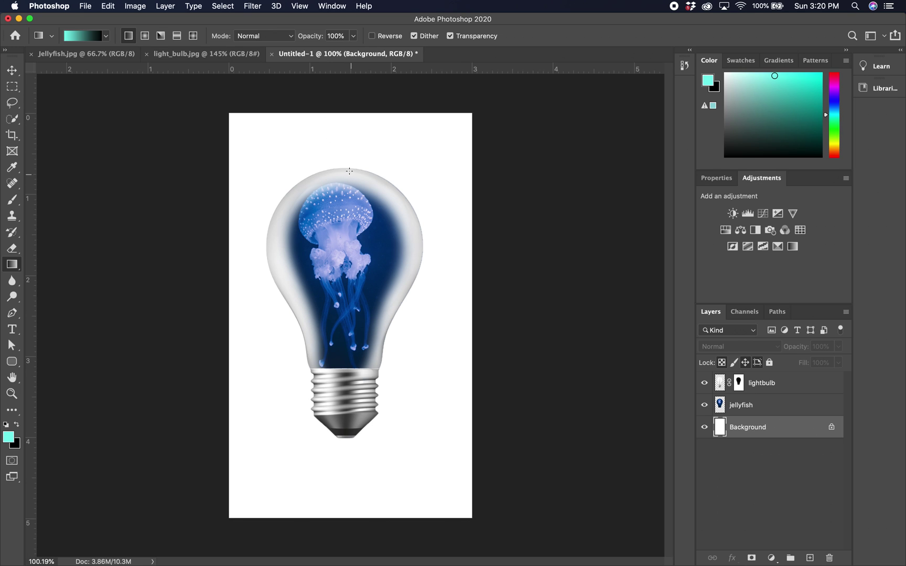
drag(344, 97, 342, 540)
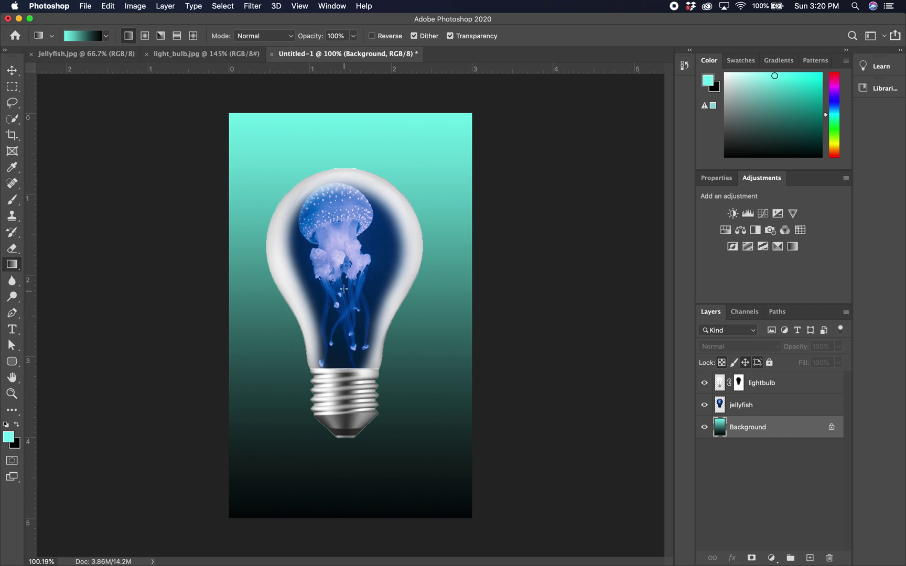
- Sample the lavender of the jellyfish's frilly body as the foreground colour for the Brush tool
scroll(344, 277, up, 5)
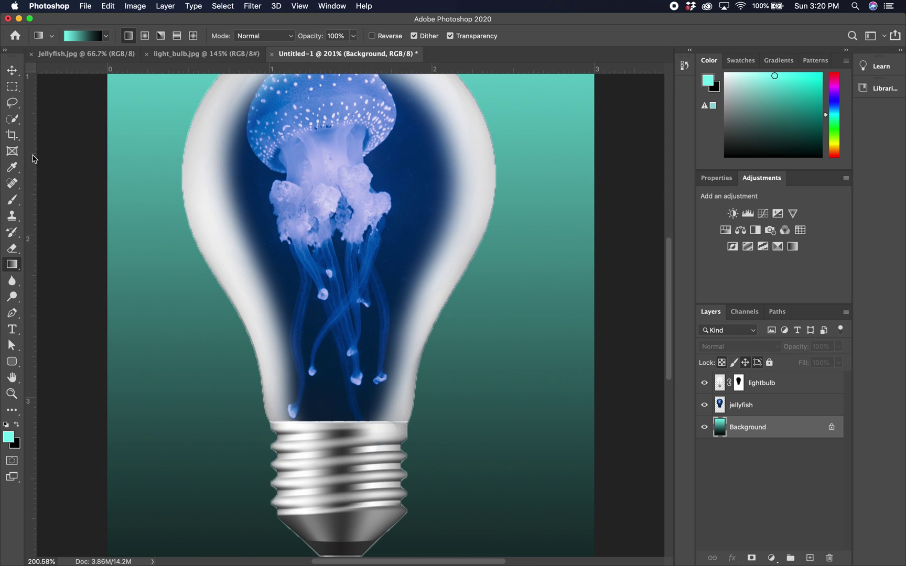
click(12, 201)
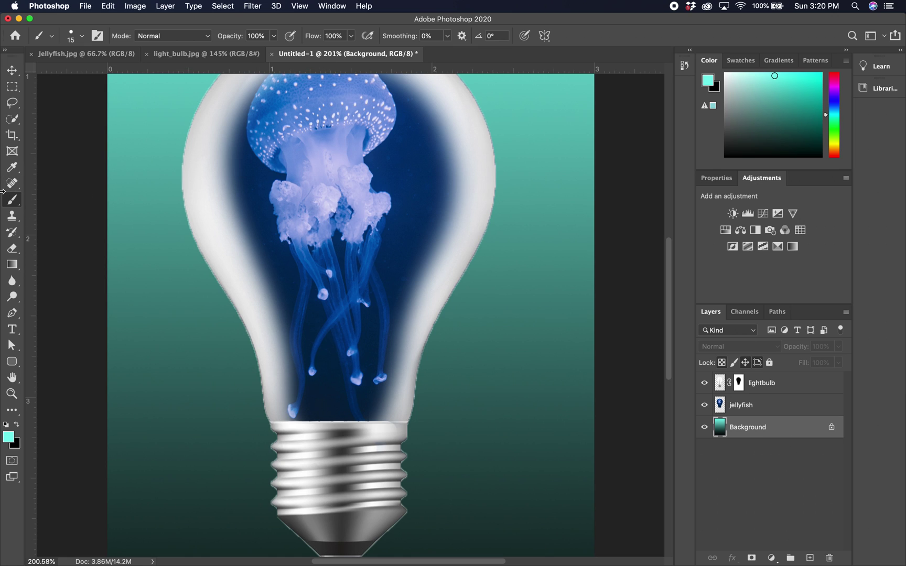
alt+click(307, 193)
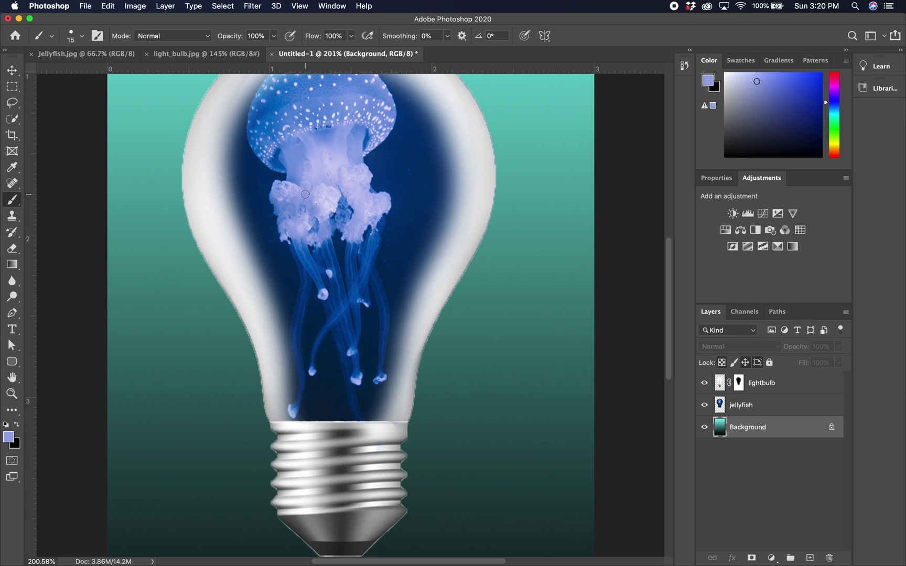
scroll(305, 194, down, 5)
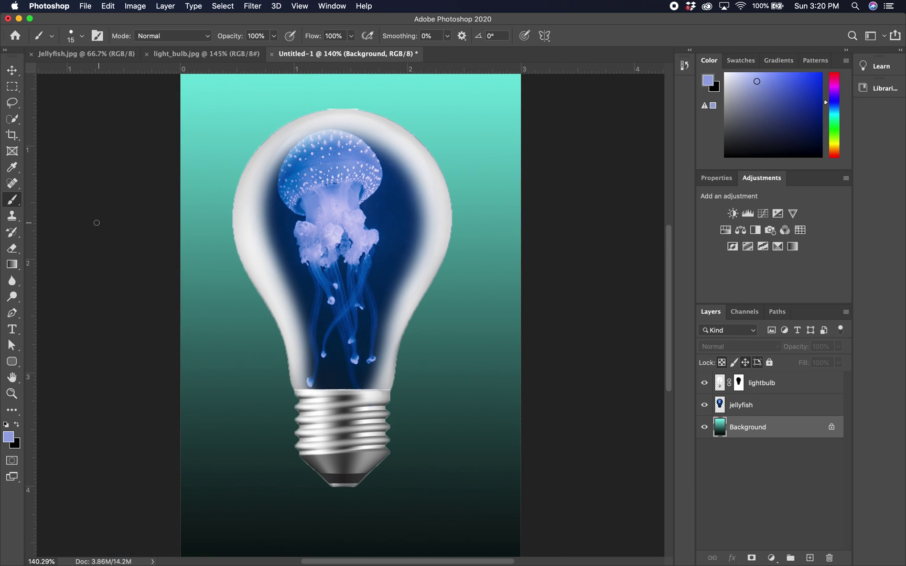
- Paint a lavender glow behind the glass bulb on the Background layer with a Soft Round 193 px brush
click(52, 37)
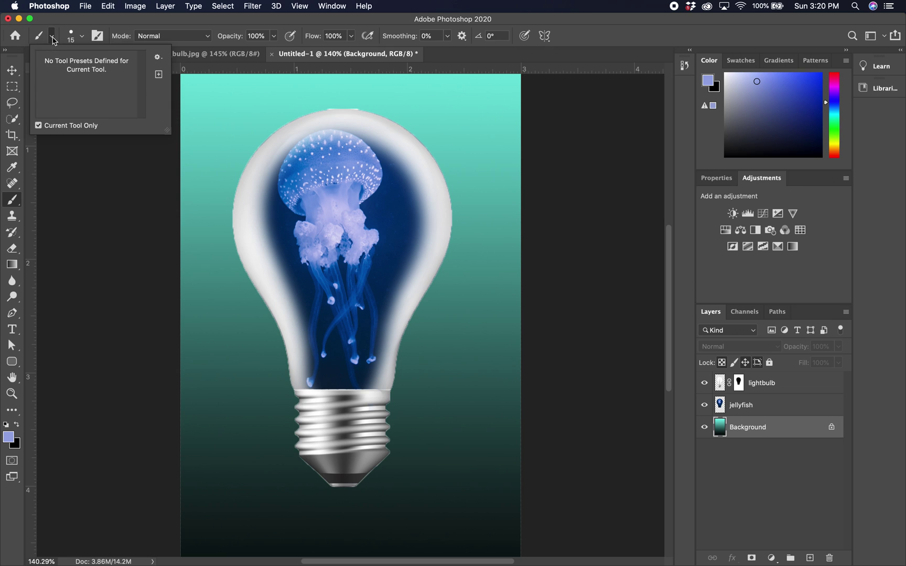
click(82, 37)
click(75, 167)
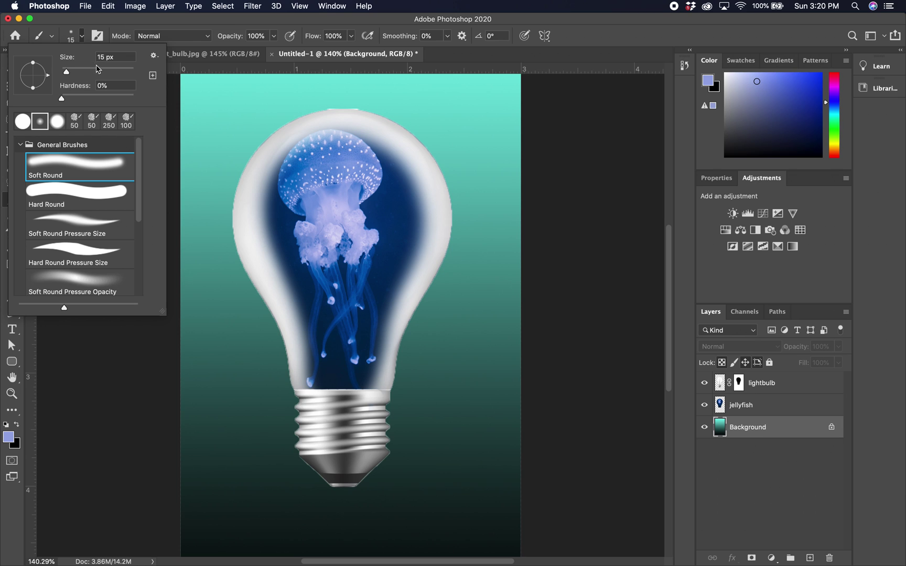
click(115, 71)
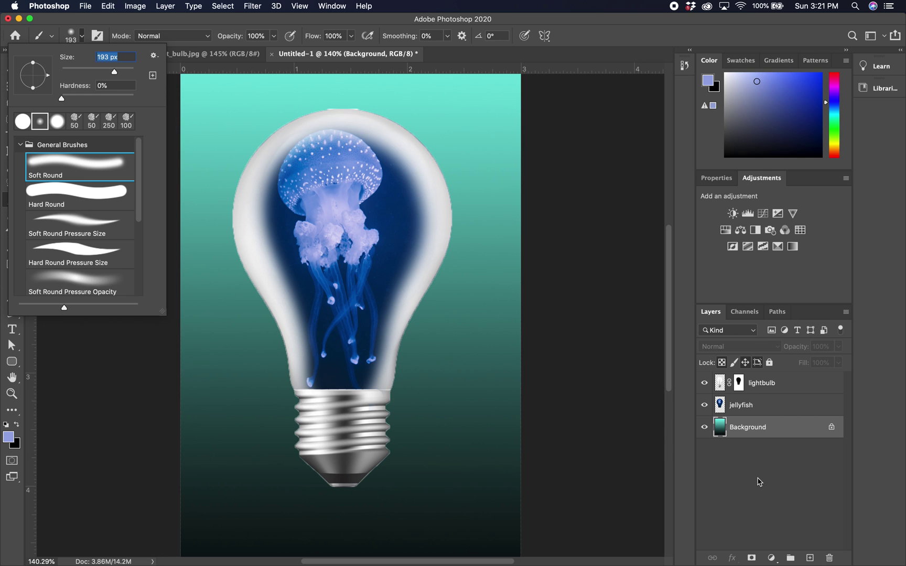
click(335, 155)
mouse_move(335, 155)
mouse_down()
mouse_move(362, 129)
mouse_move(357, 123)
mouse_move(322, 126)
mouse_move(250, 184)
mouse_move(246, 226)
mouse_move(280, 280)
mouse_up()
mouse_move(337, 299)
mouse_down()
mouse_move(399, 286)
mouse_move(424, 267)
mouse_move(434, 215)
mouse_move(425, 188)
mouse_move(359, 142)
mouse_move(331, 137)
mouse_move(306, 148)
mouse_move(330, 127)
mouse_move(288, 141)
mouse_move(246, 176)
mouse_move(237, 229)
mouse_move(243, 267)
mouse_move(290, 310)
mouse_move(319, 317)
mouse_move(273, 265)
mouse_move(261, 224)
mouse_move(267, 178)
mouse_move(300, 150)
mouse_move(392, 126)
mouse_move(414, 140)
mouse_move(432, 233)
mouse_move(411, 269)
mouse_move(490, 227)
mouse_up()
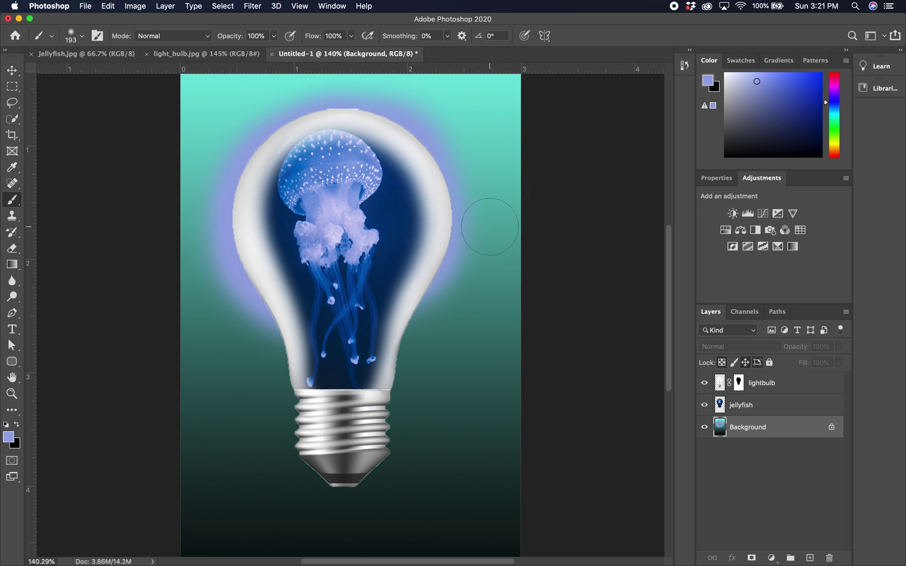
- Choose a lighter lavender and paint over the glow around both sides of the bulb
drag(754, 83, 746, 74)
mouse_move(365, 186)
mouse_down()
mouse_move(364, 134)
mouse_move(338, 131)
mouse_move(301, 138)
mouse_move(251, 187)
mouse_move(233, 249)
mouse_move(287, 354)
mouse_up()
mouse_move(292, 131)
mouse_down()
mouse_move(331, 118)
mouse_move(391, 130)
mouse_move(422, 168)
mouse_move(434, 212)
mouse_move(430, 276)
mouse_move(394, 331)
mouse_up()
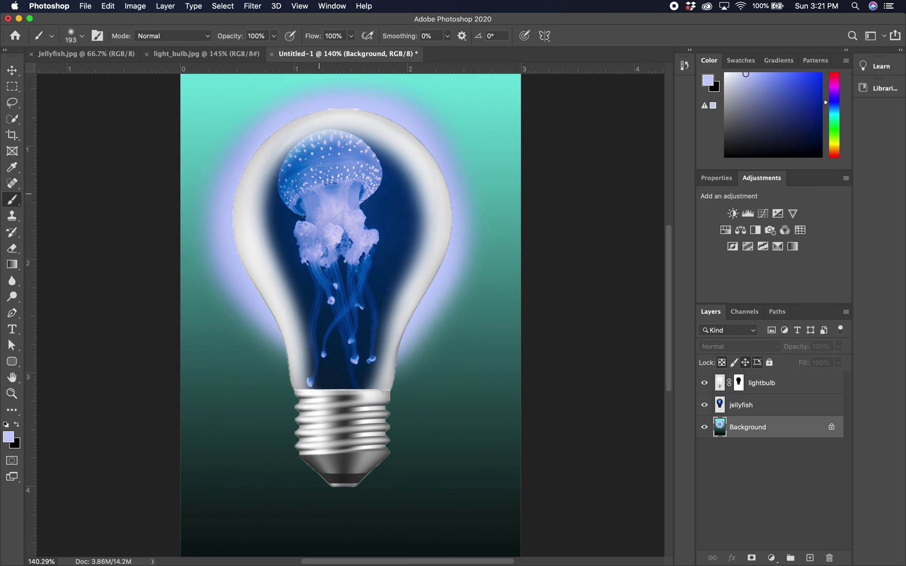
- Choose a near-white lavender and brighten the glow around the bulb's glass edge
click(732, 72)
mouse_move(249, 179)
mouse_down()
mouse_move(267, 146)
mouse_move(298, 124)
mouse_move(368, 123)
mouse_move(390, 135)
mouse_move(414, 158)
mouse_move(431, 200)
mouse_move(424, 273)
mouse_move(412, 295)
mouse_up()
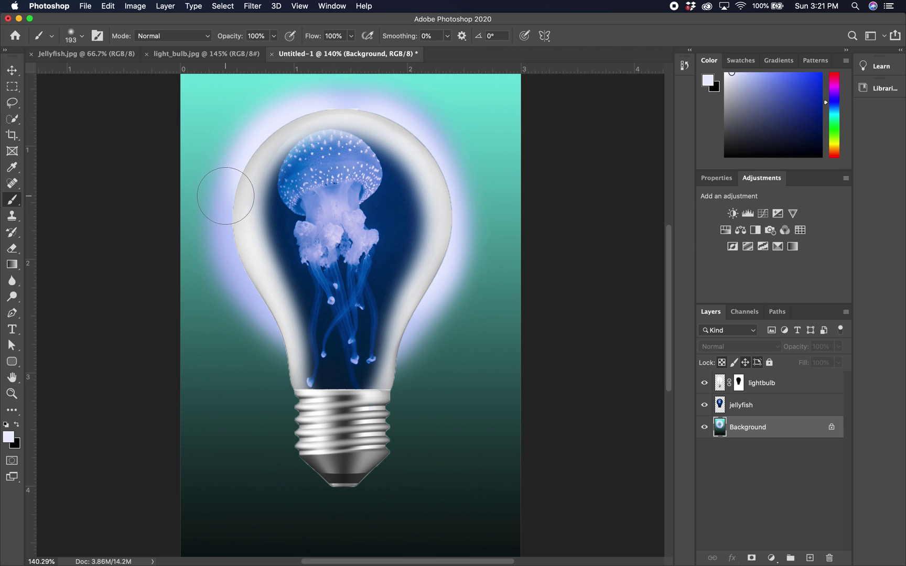
drag(233, 192, 270, 294)
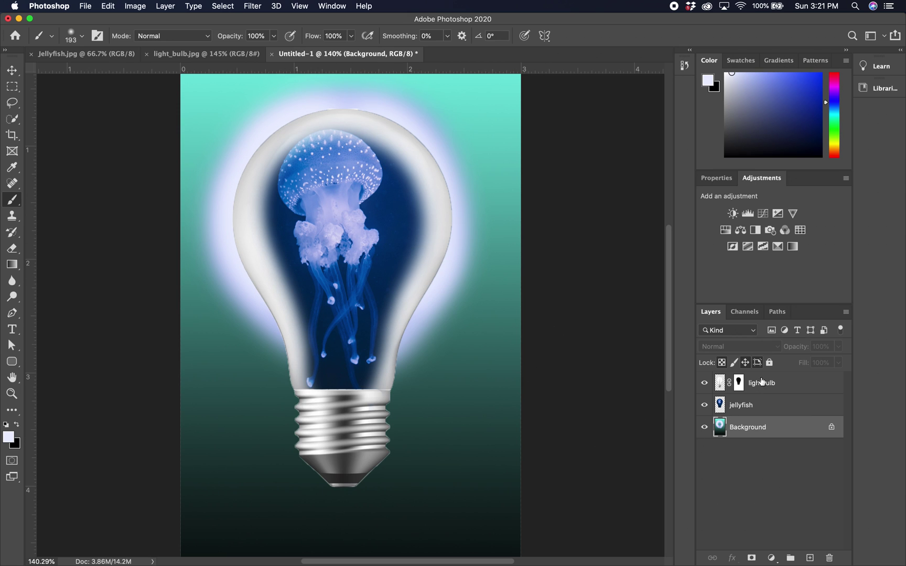
- Add a new layer above the lightbulb layer and name it highlight
click(799, 387)
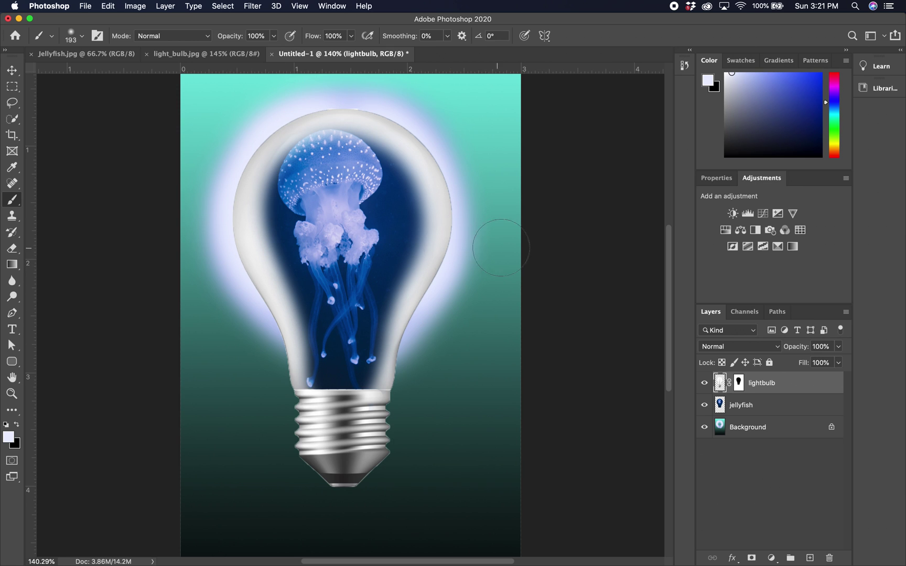
click(810, 558)
double_click(744, 381)
text(hi)
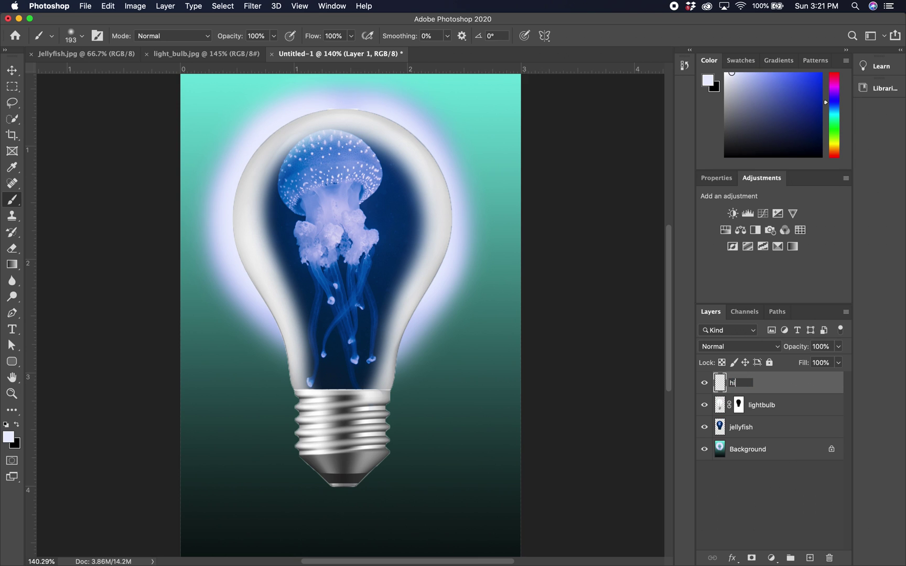
text(ghlight)
key(Return)
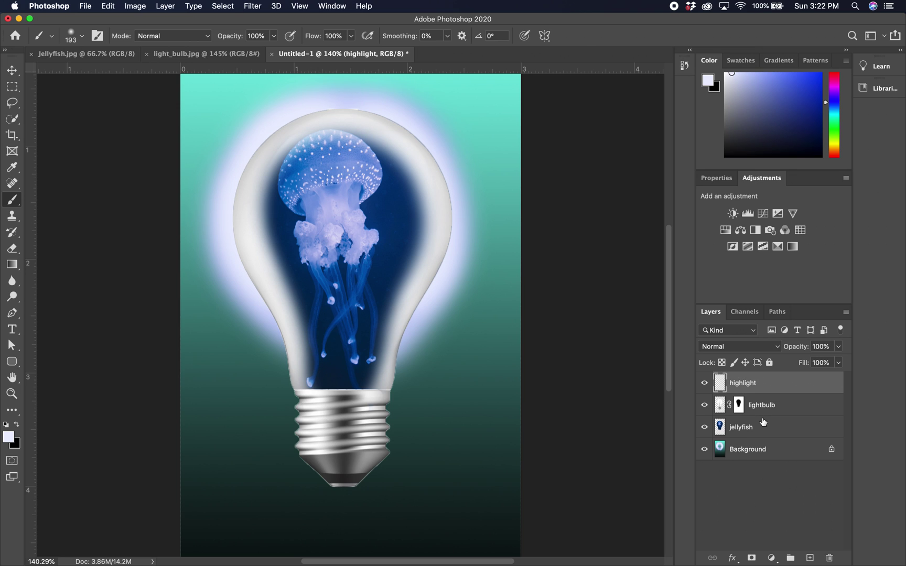
- Set the brush to Hard Round at 67 px with 85% hardness
click(52, 36)
click(83, 38)
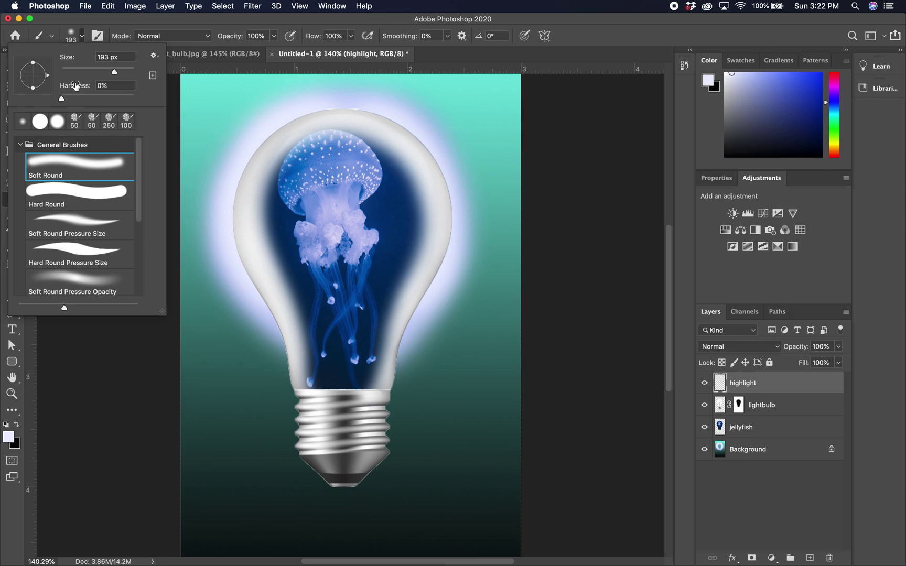
click(82, 197)
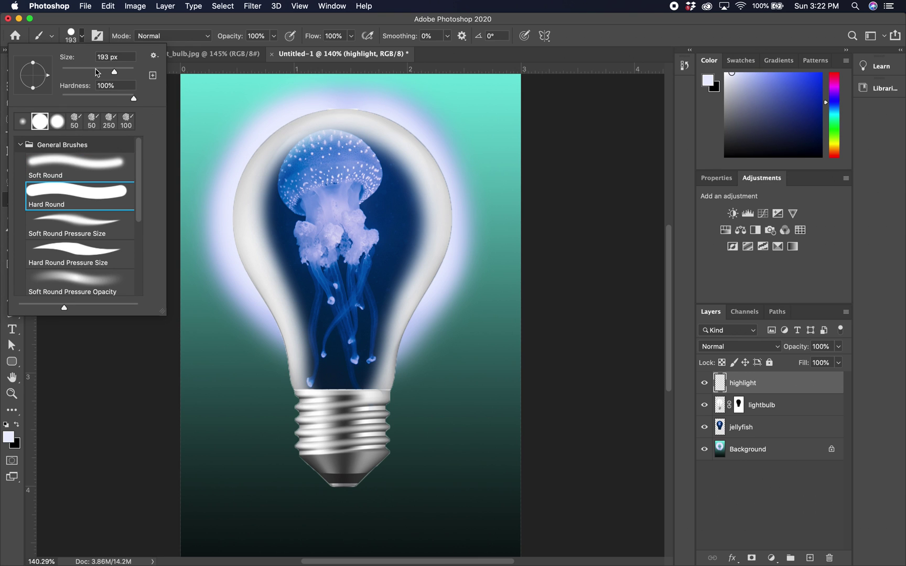
click(124, 95)
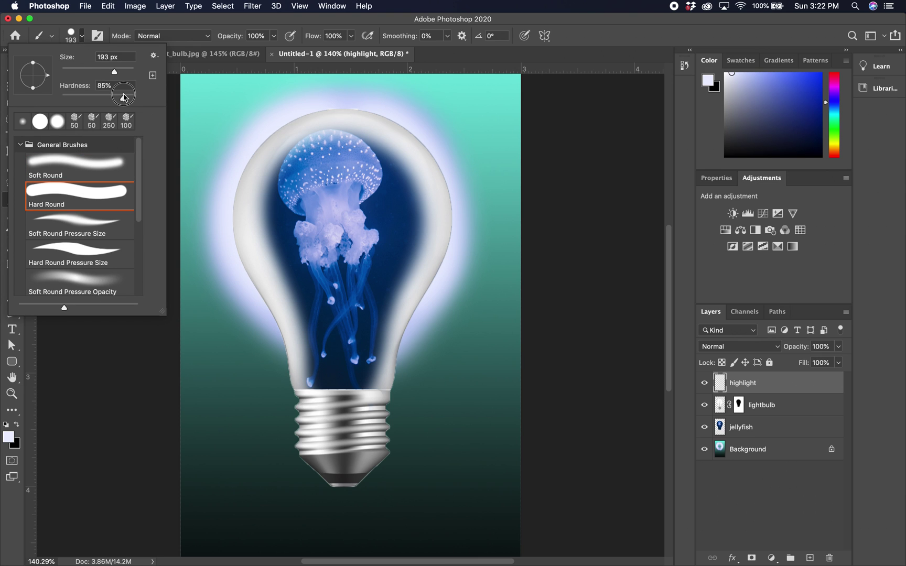
click(87, 72)
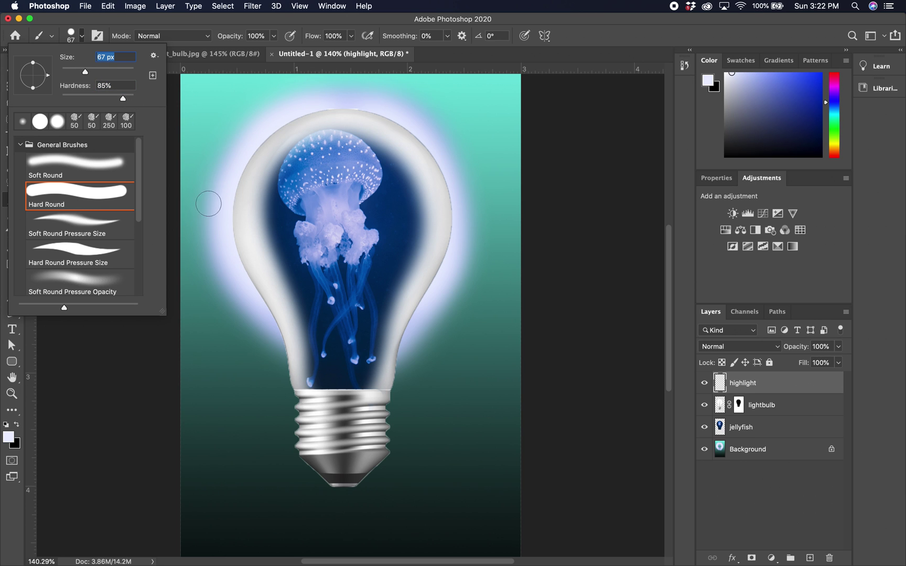
- Set the foreground colour to white and paint a curved highlight stroke along the upper left of the bulb's glass
click(10, 438)
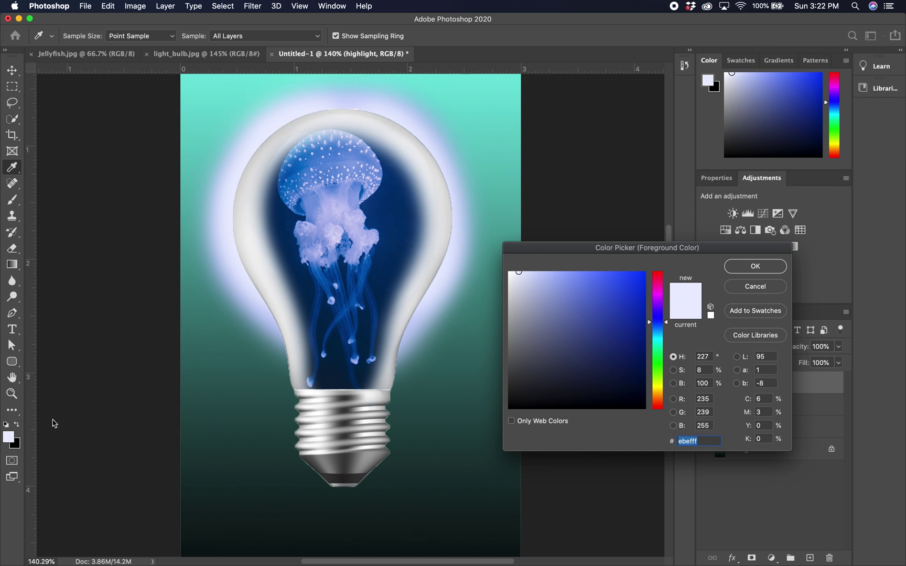
mouse_move(557, 284)
mouse_down()
mouse_move(521, 288)
mouse_move(508, 270)
mouse_up()
click(742, 268)
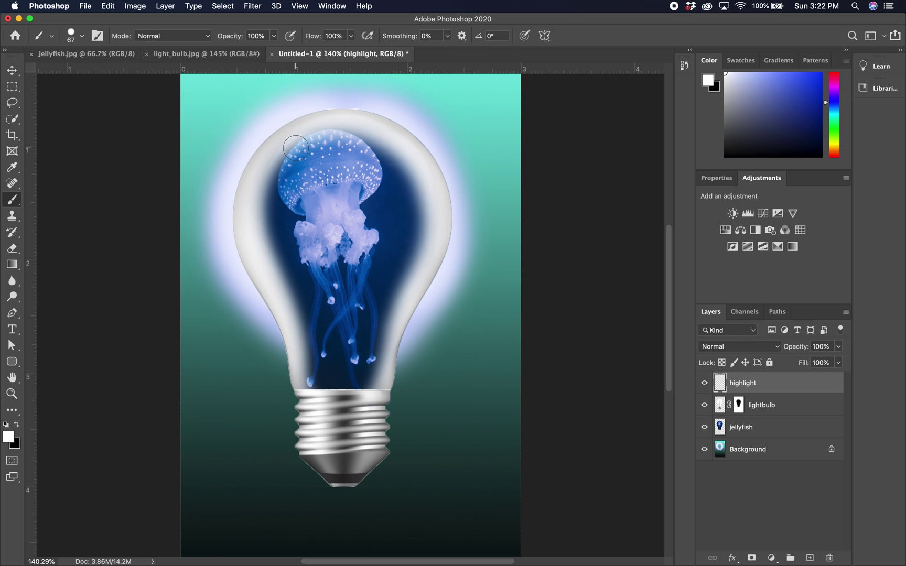
mouse_move(282, 164)
mouse_down()
mouse_move(265, 188)
mouse_move(263, 221)
mouse_move(272, 232)
mouse_up()
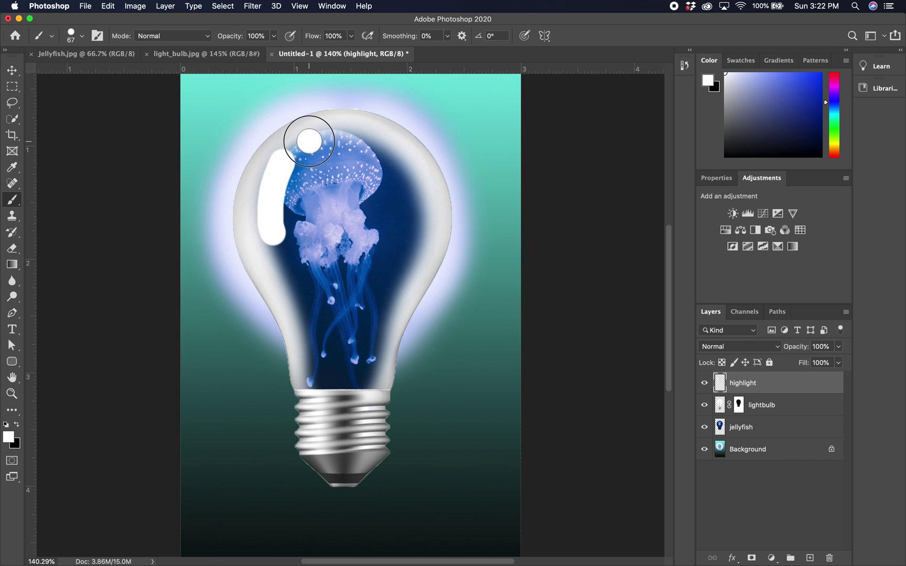